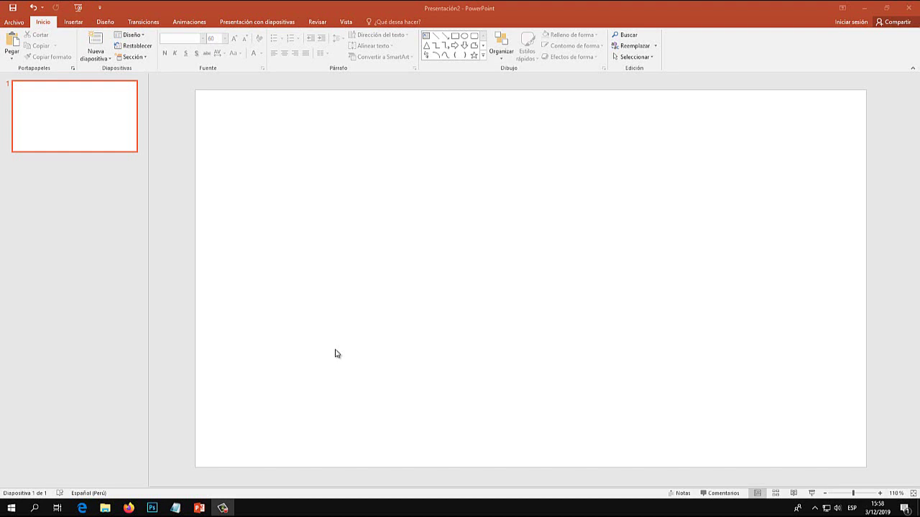
- Launch Google Chrome from the Windows search box
left_click(36, 509)
type("chro")
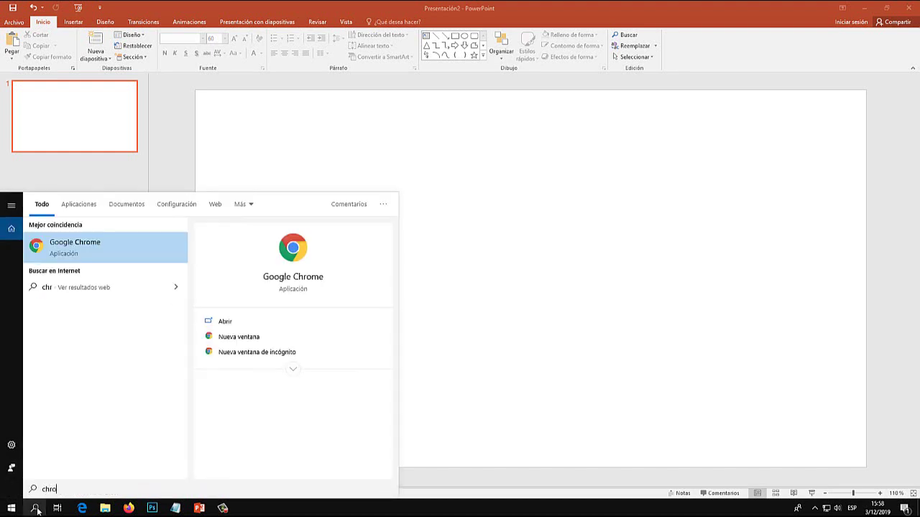
type("me")
key("Return")
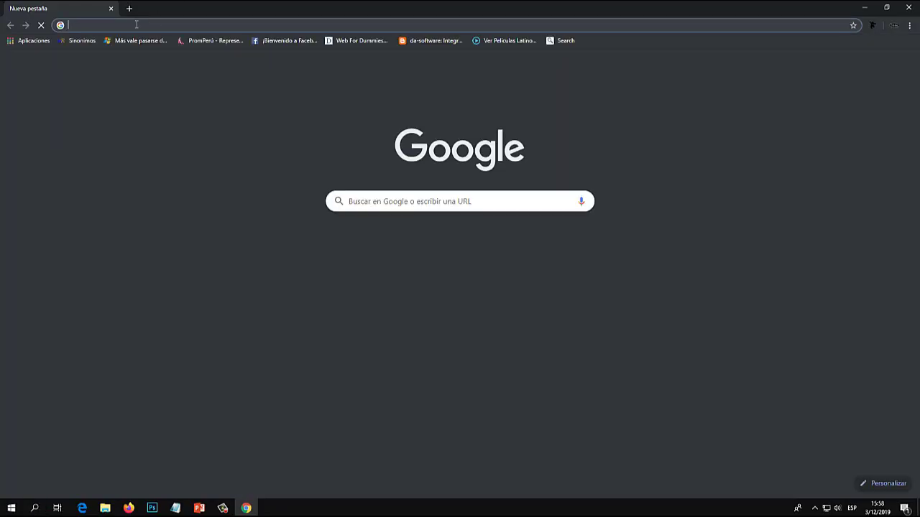
- Go to google.com and search for 'goku'
type("google.c")
key("Return")
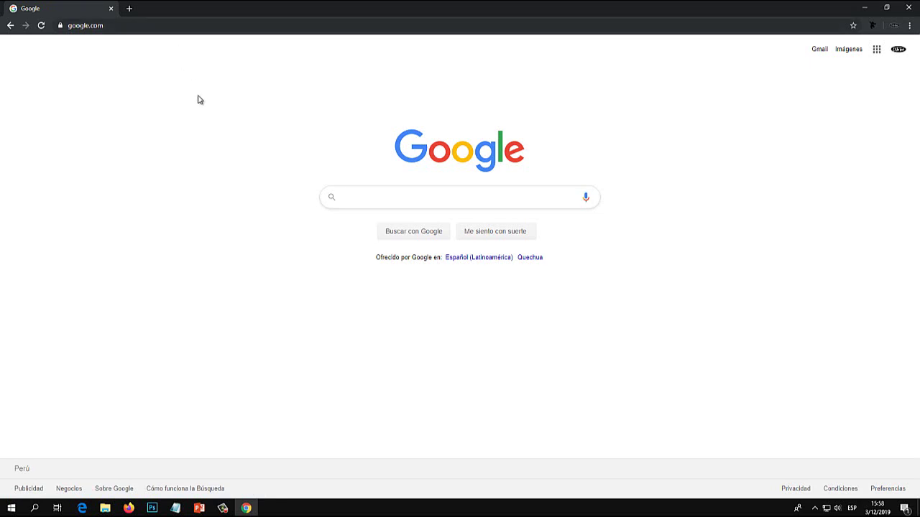
left_click(374, 194)
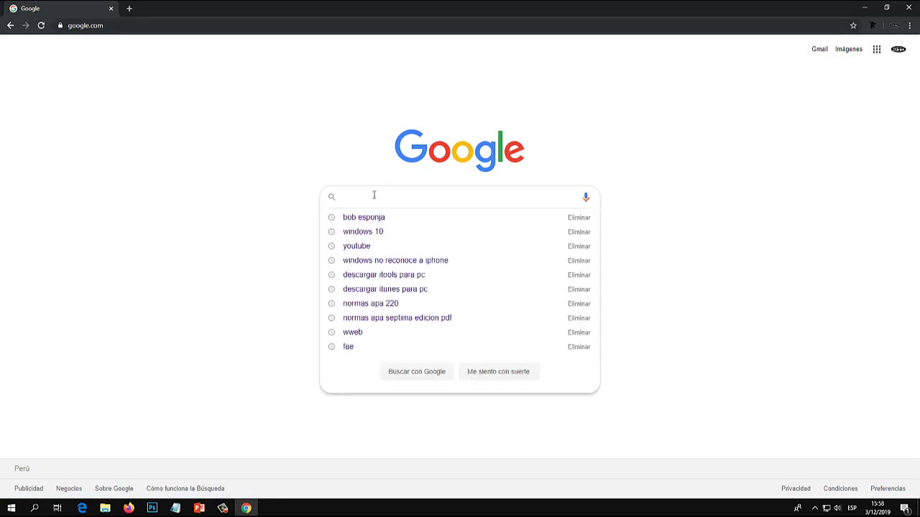
type("goku")
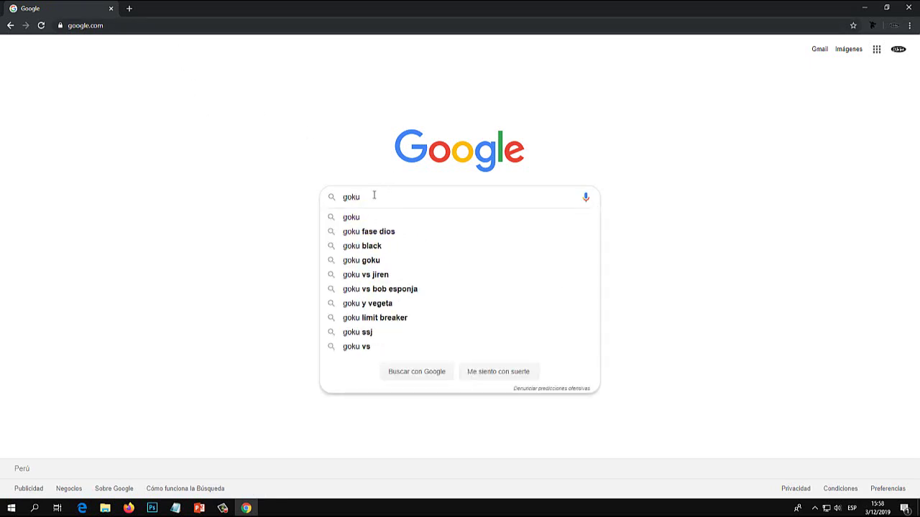
key("Return")
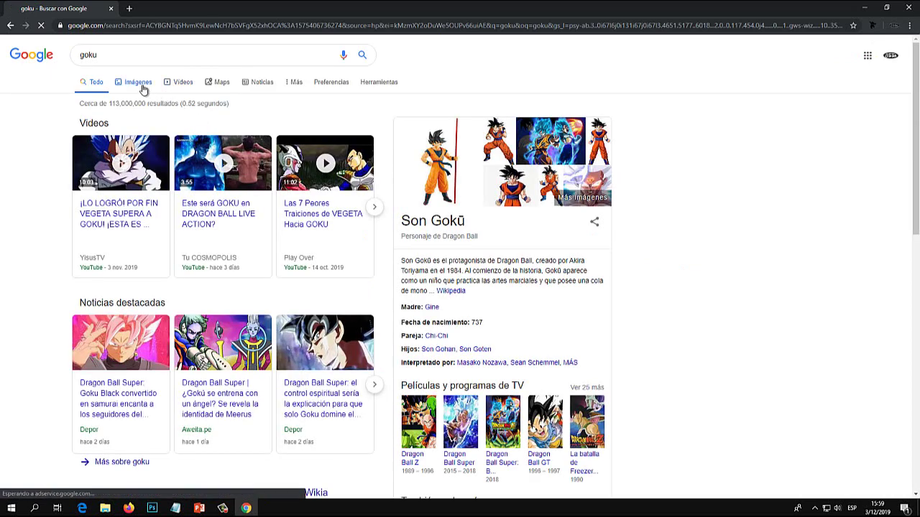
- Switch to the image results and open the SSJ4 Goku picture's preview
left_click(143, 87)
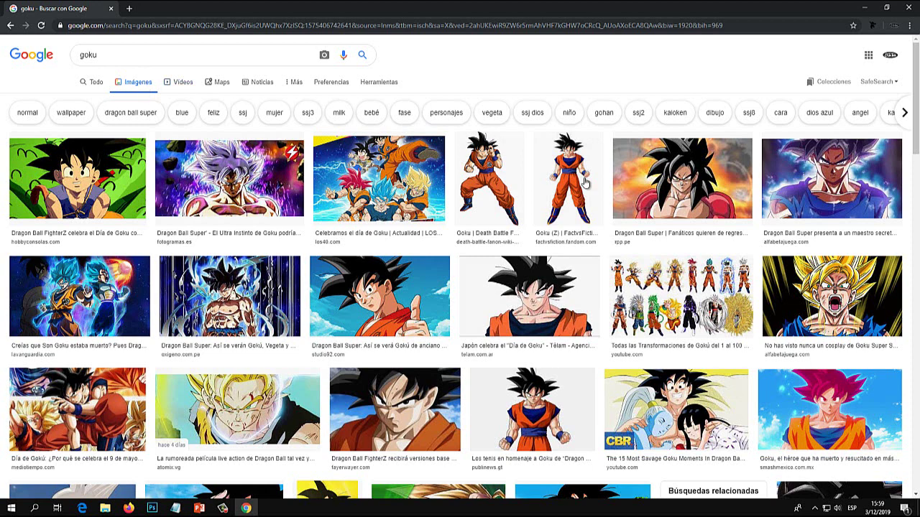
key("super+plus")
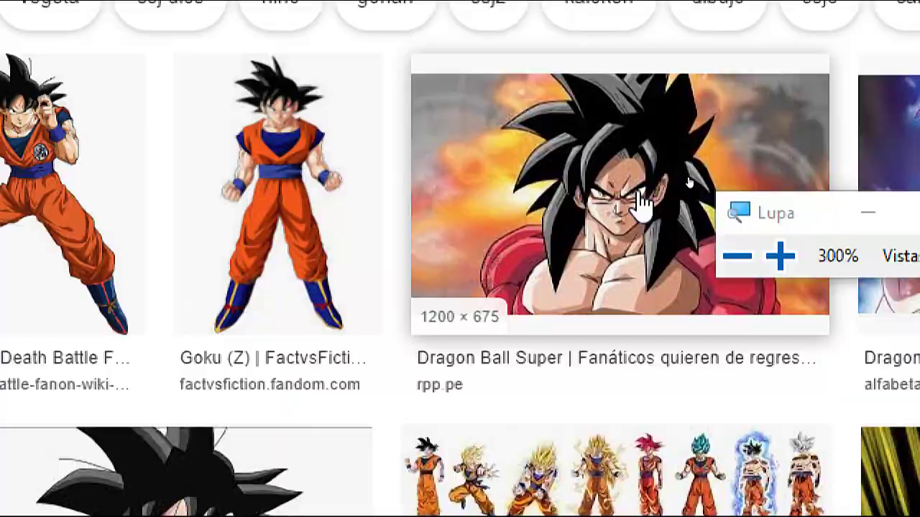
left_click(641, 205)
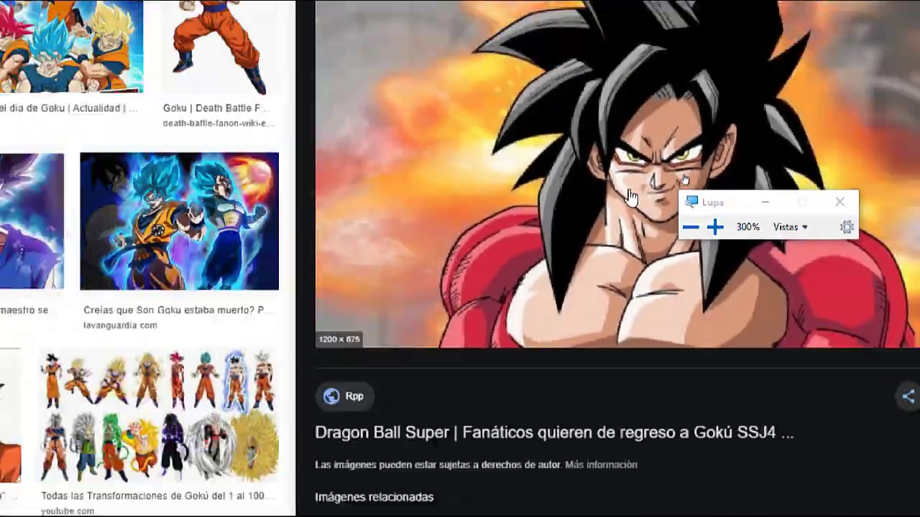
key("super+Escape")
- Copy the SSJ4 Goku picture with Copiar imagen and return to PowerPoint
right_click(691, 156)
right_click(668, 143)
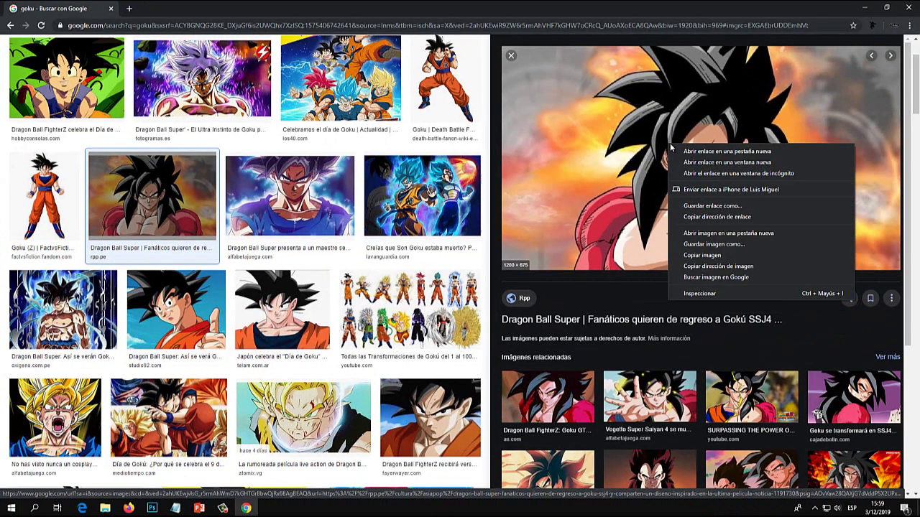
key("Escape")
right_click(700, 144)
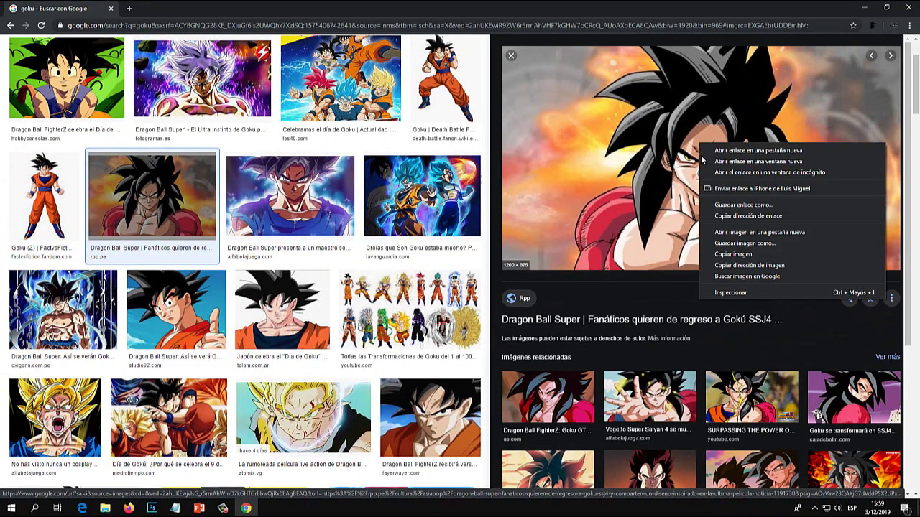
left_click(729, 254)
left_click(199, 508)
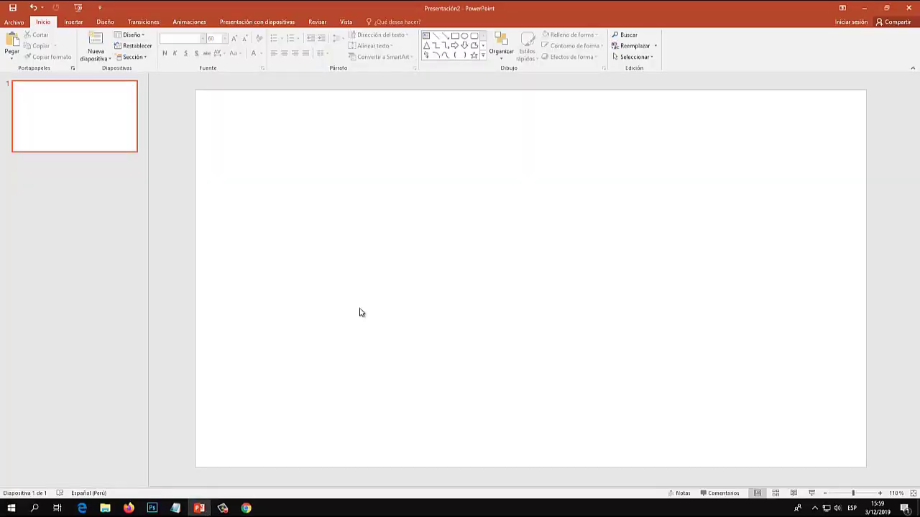
- Paste the Goku picture, shrink it to about 9.8 × 17.43 cm and centre it on the slide
key("ctrl+v")
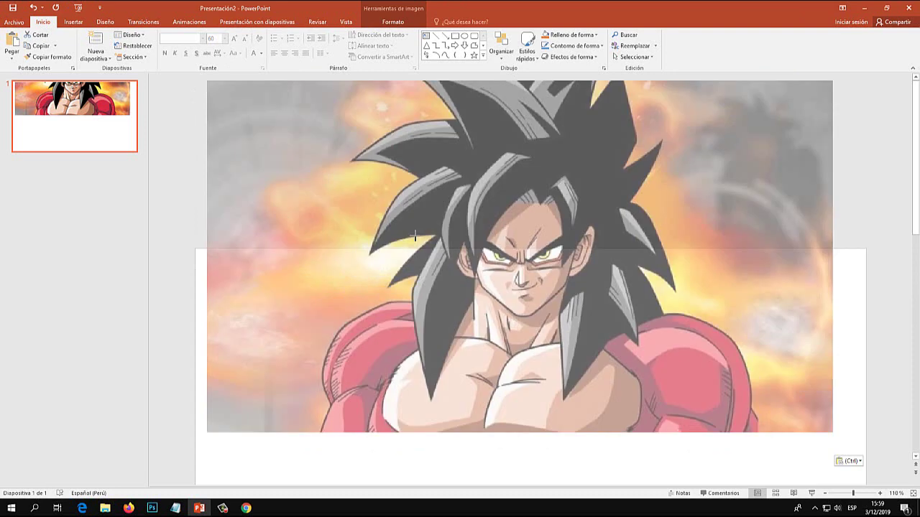
left_click_drag(204, 99, 486, 238)
mouse_move(628, 351)
left_mouse_down()
mouse_move(628, 204)
mouse_move(488, 262)
left_mouse_up()
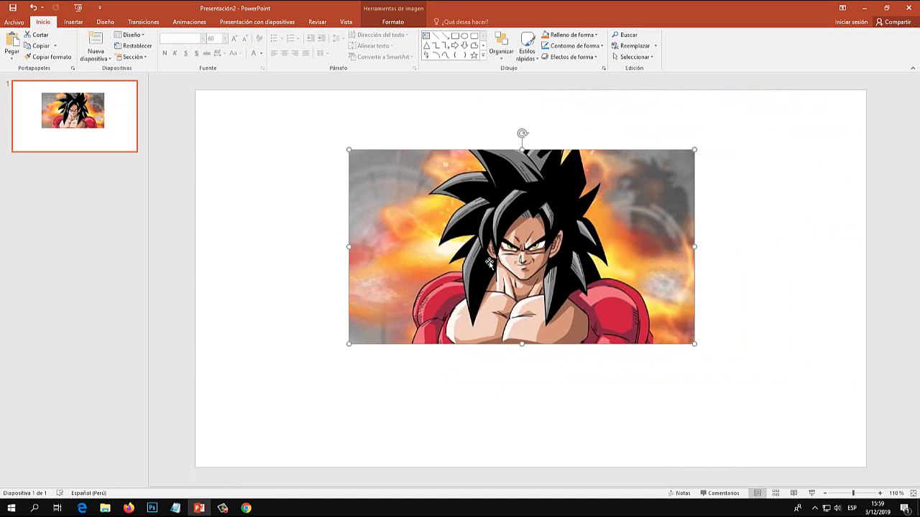
left_click(402, 21)
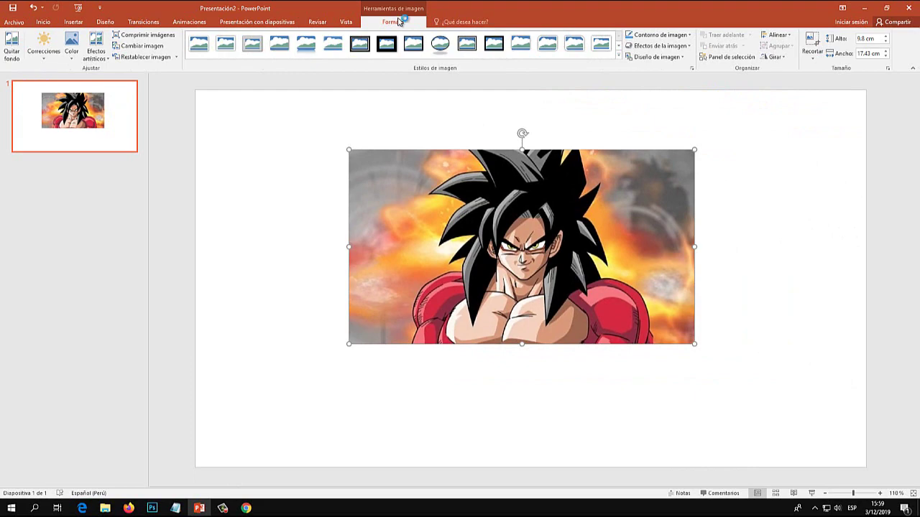
- Start Quitar fondo on the Goku picture, tinting the removal areas magenta
key("super+plus")
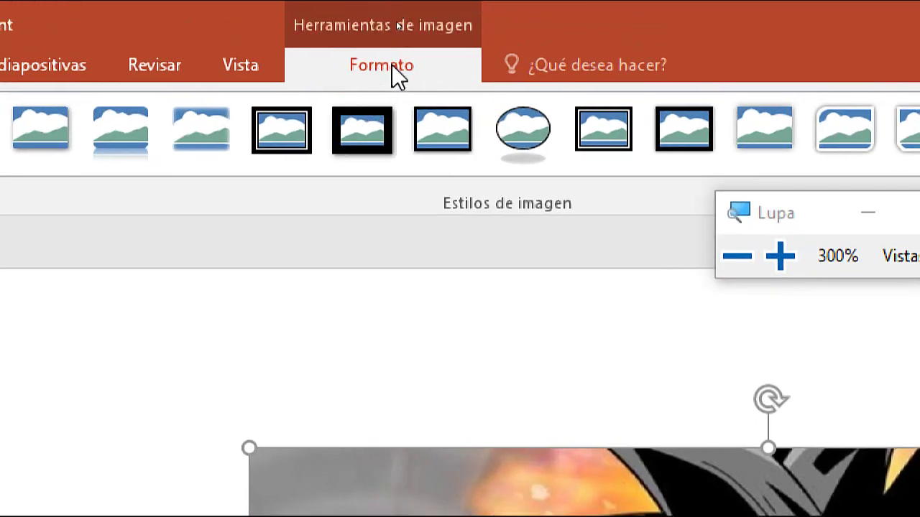
key("super+Escape")
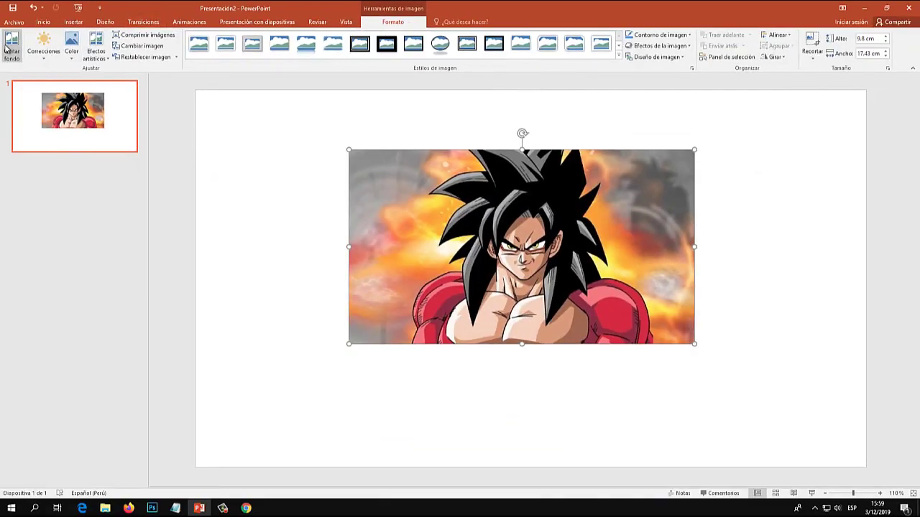
key("super+plus")
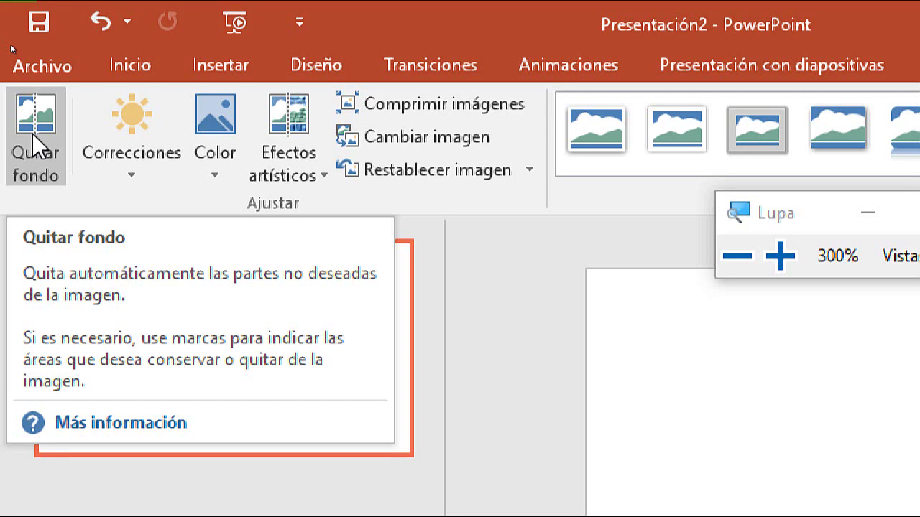
key("super+Escape")
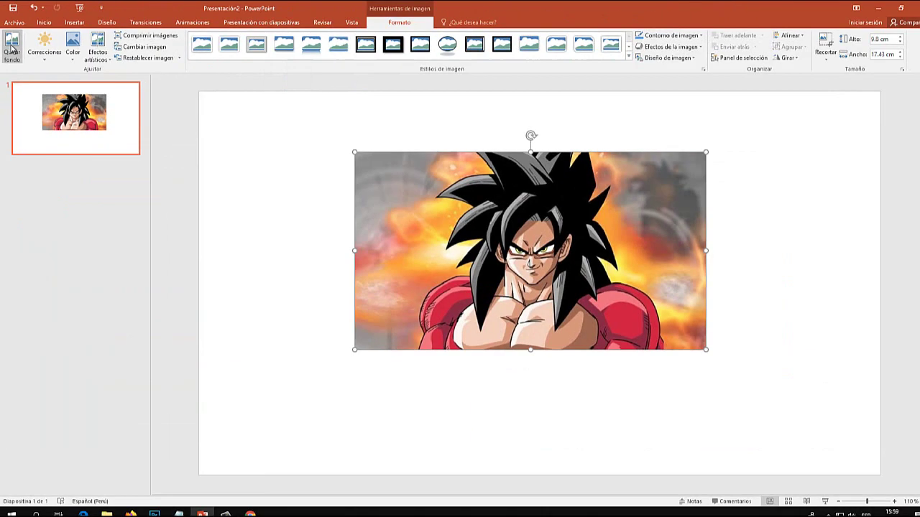
left_click(11, 46)
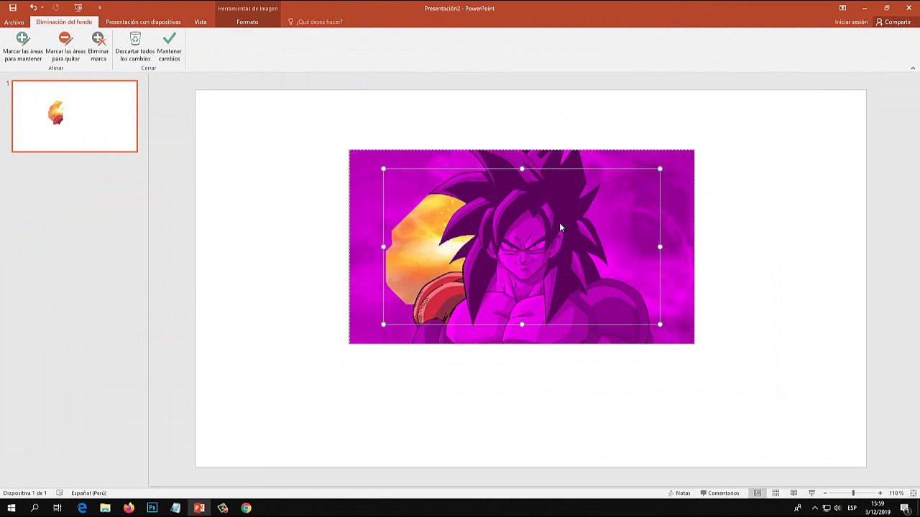
- Stretch the keep-area marquee to the picture's top-right corner and bottom edge
key("super+plus")
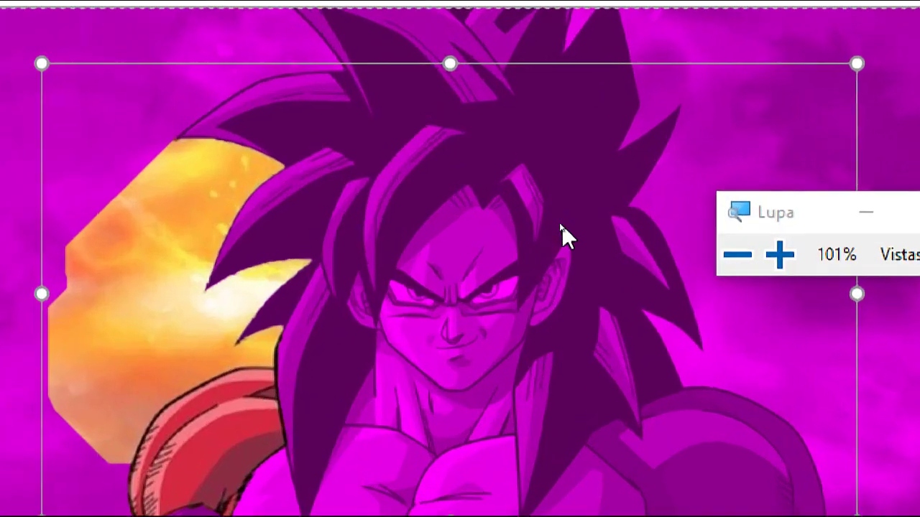
key("super+minus")
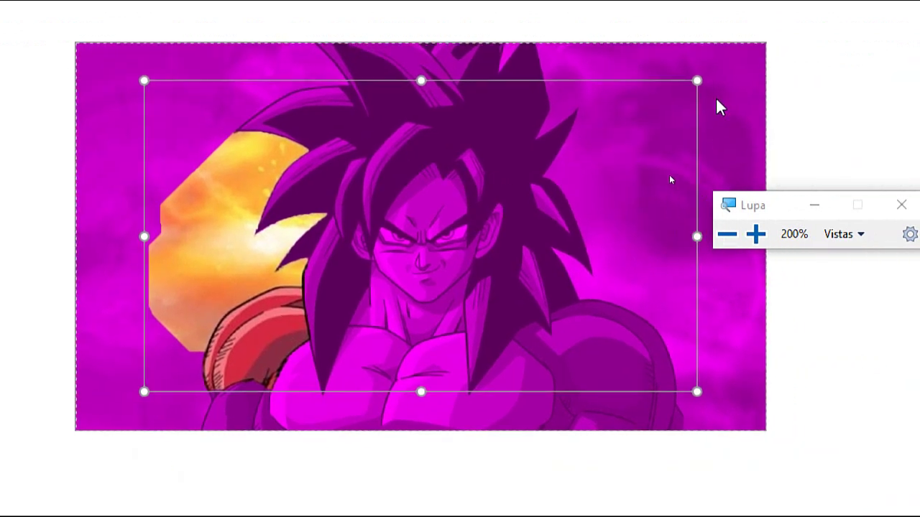
left_click_drag(696, 80, 721, 43)
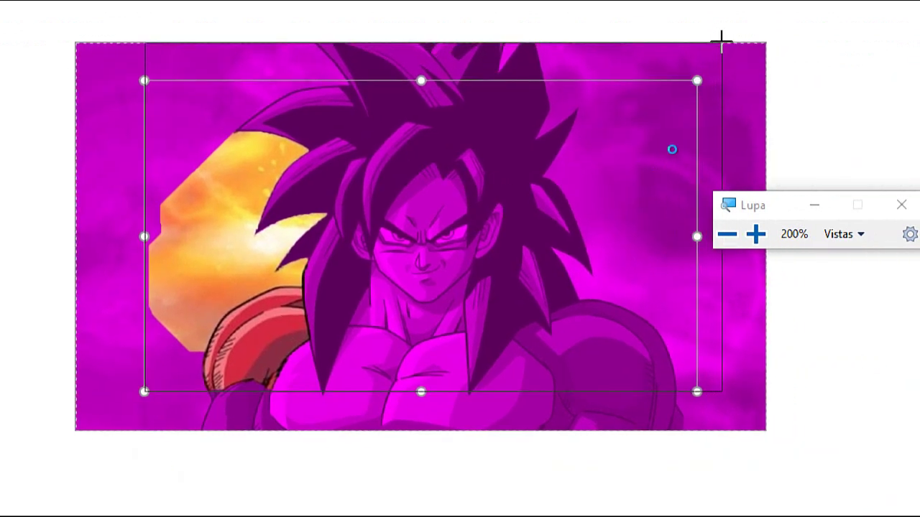
left_click_drag(431, 392, 430, 431)
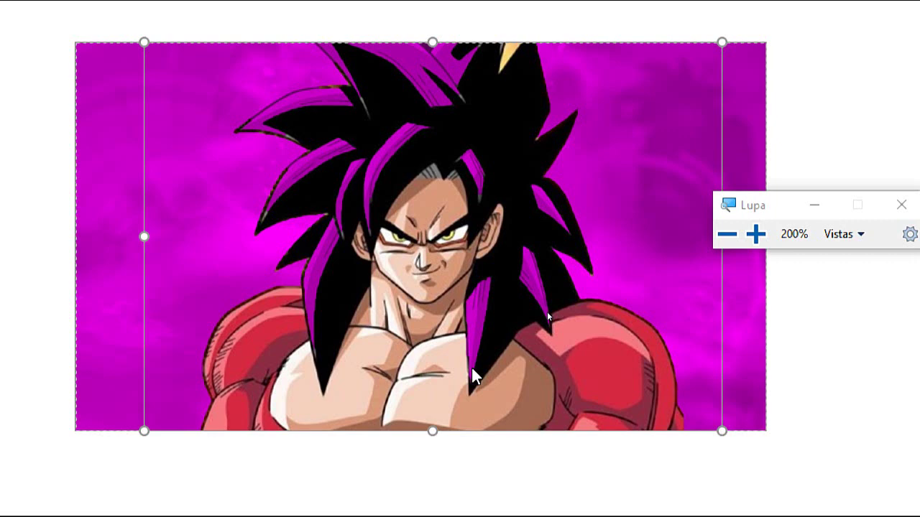
key("super+minus")
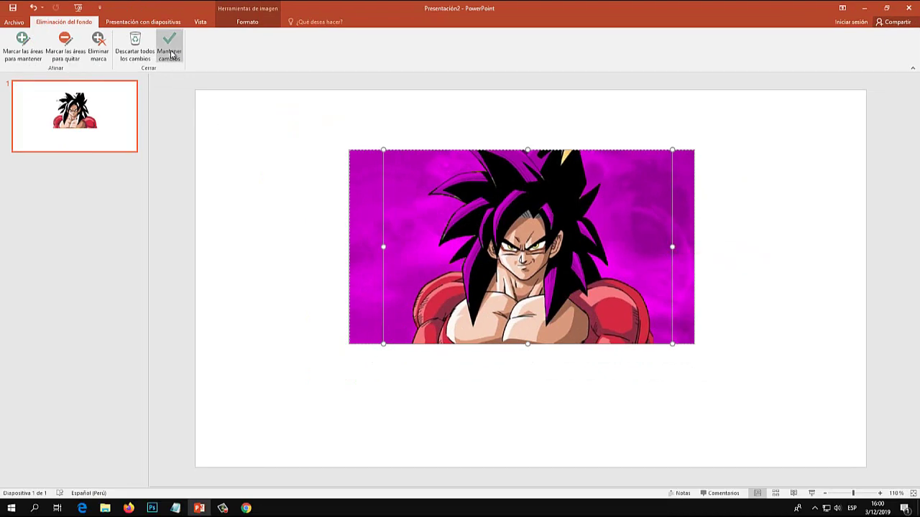
key("super+plus")
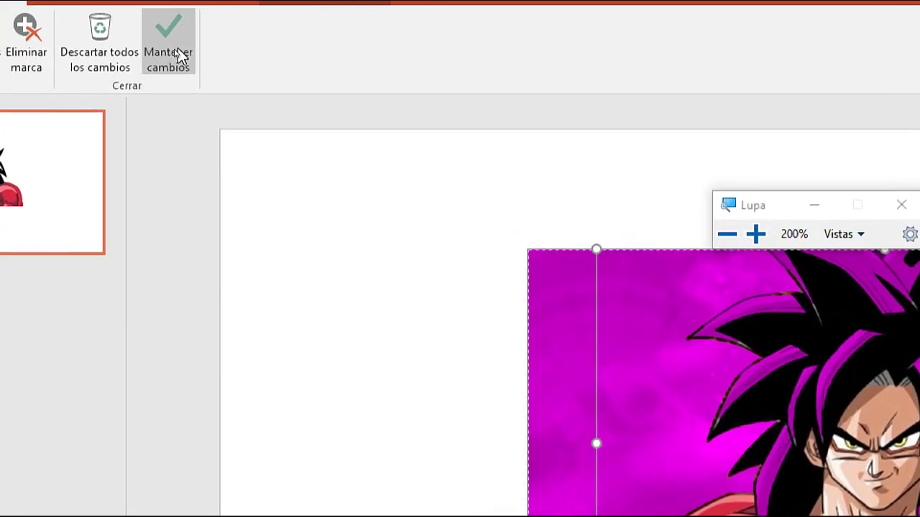
key("super+Escape")
- Keep the background-removal changes and inspect the resulting Goku cut-out
left_click(170, 45)
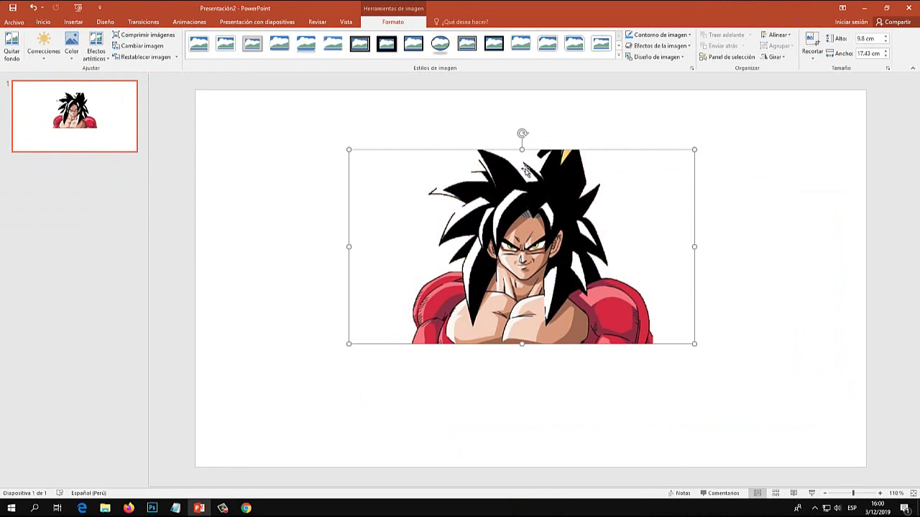
key("super+plus")
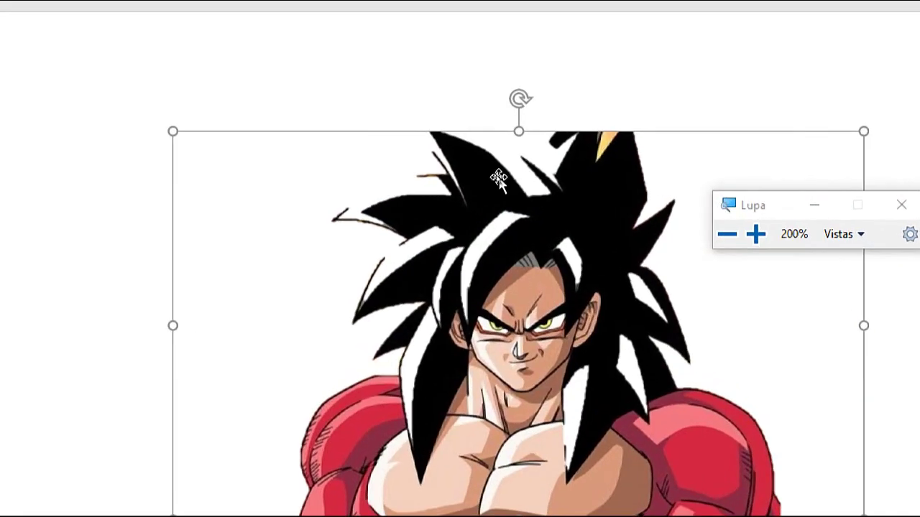
key("super+Escape")
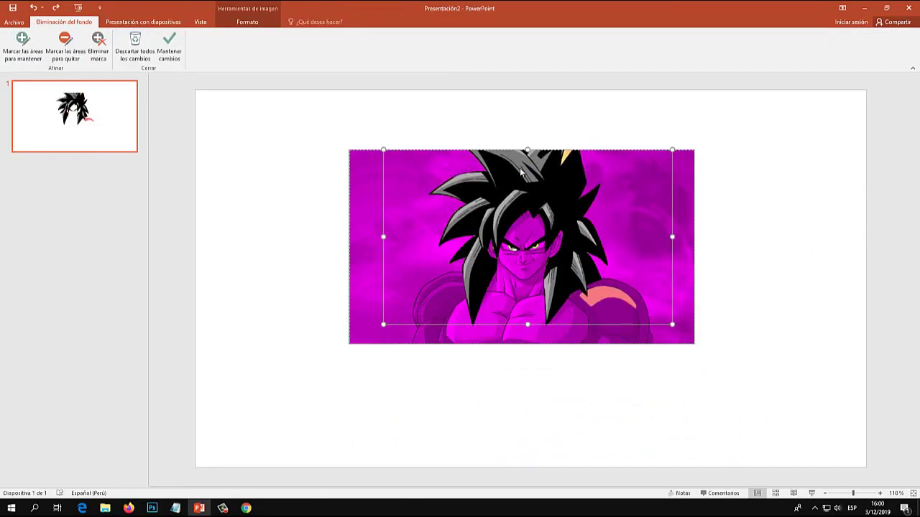
- Pull the keep area's bottom handle down so Goku's whole body is included
key("super+plus")
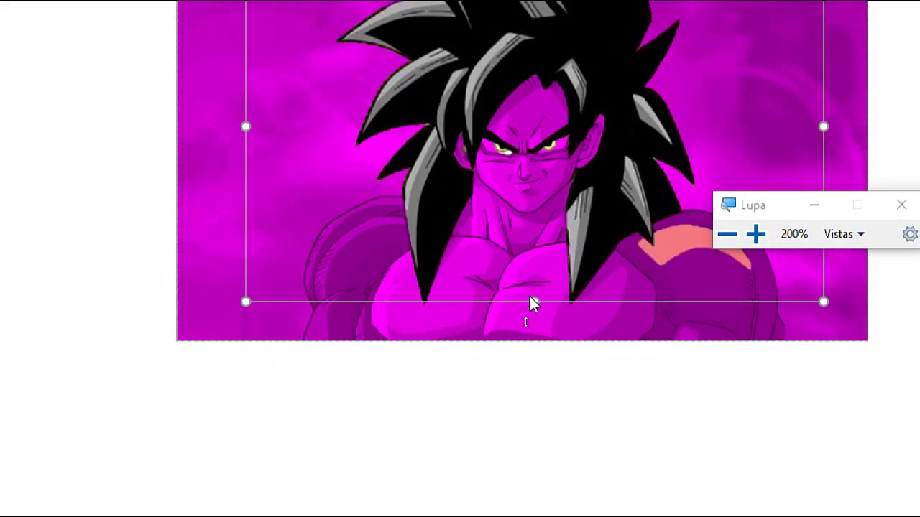
left_click_drag(532, 302, 534, 340)
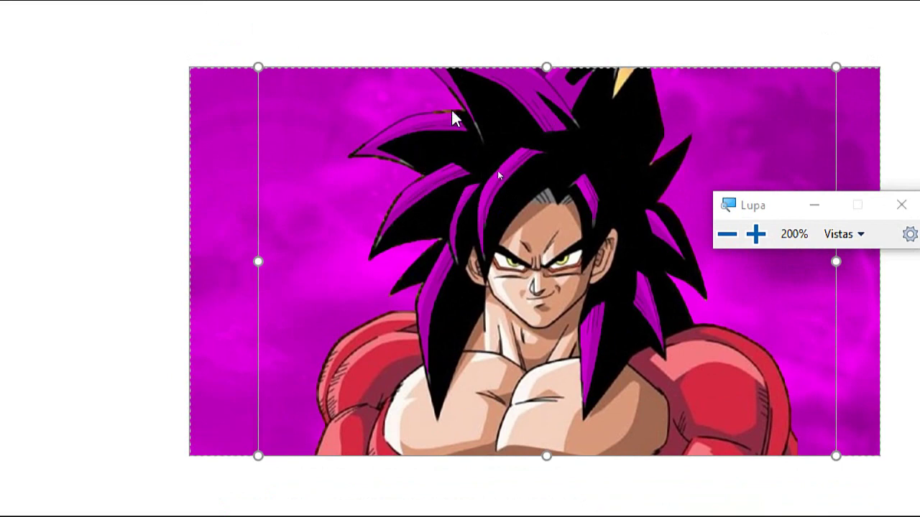
- Mark Goku's hair spikes and strands around the head and face as areas to keep
key("super+Escape")
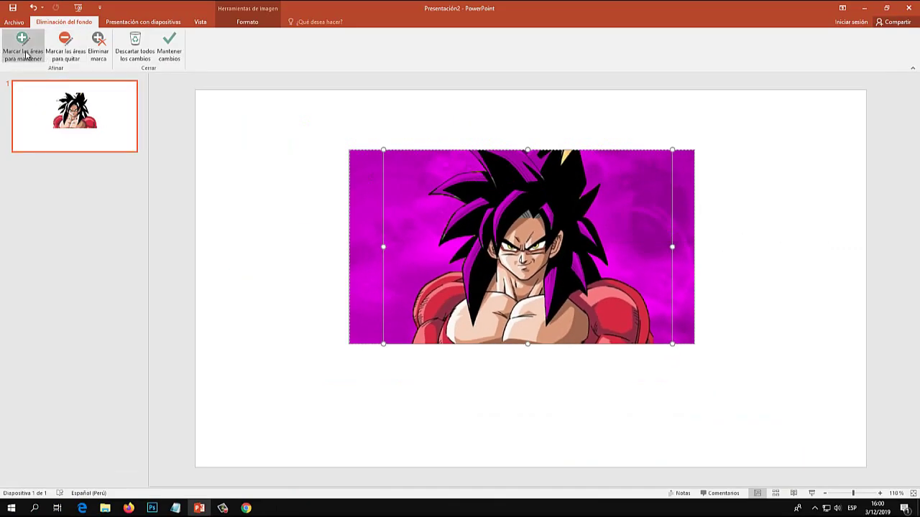
key("super+plus")
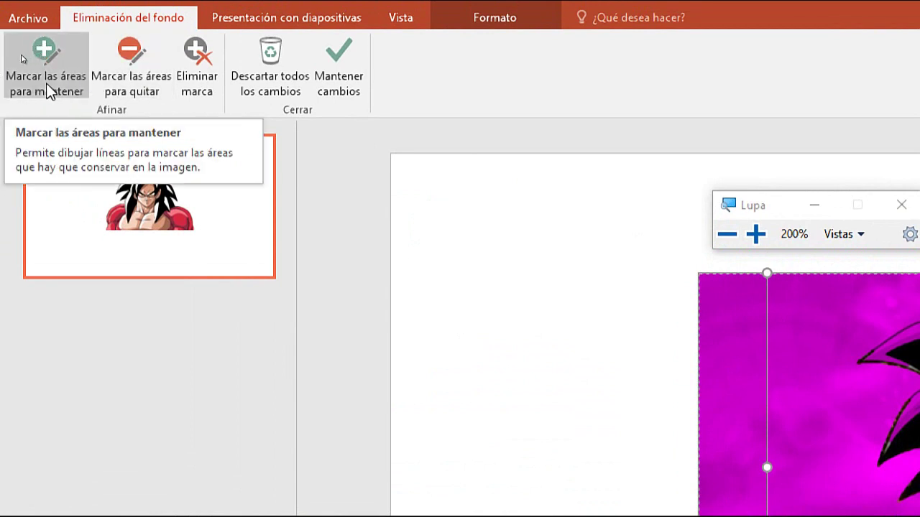
key("super+Escape")
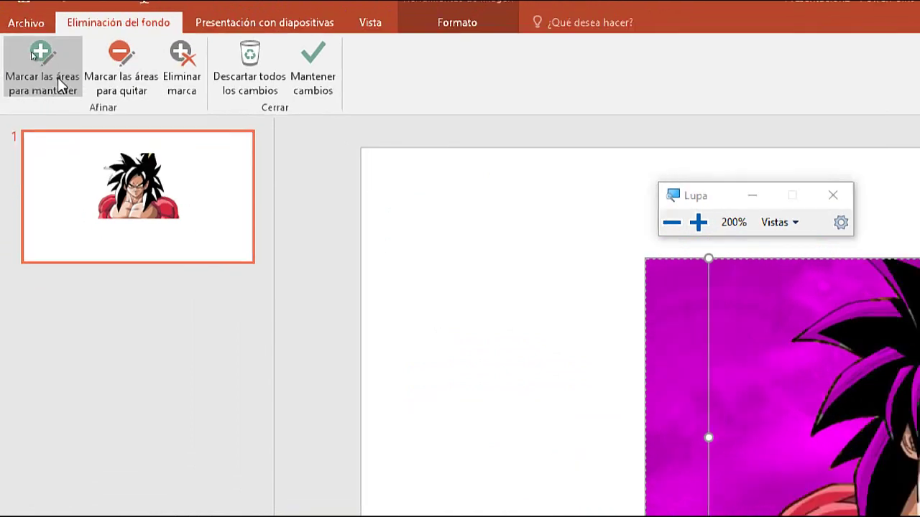
left_click(31, 55)
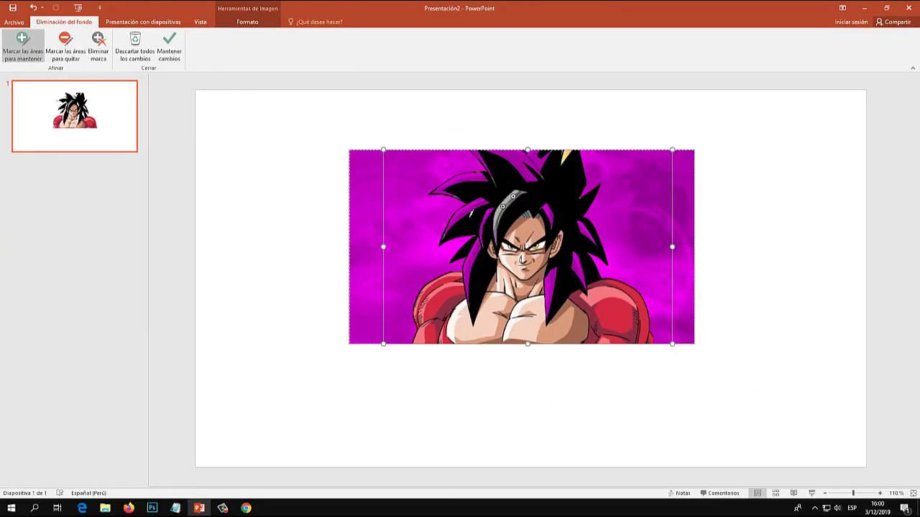
key("super+plus")
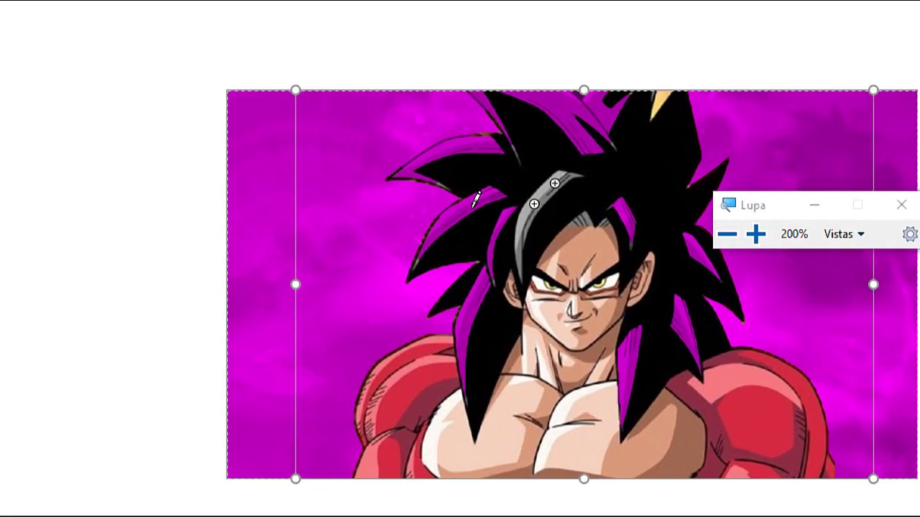
left_click_drag(474, 202, 481, 190)
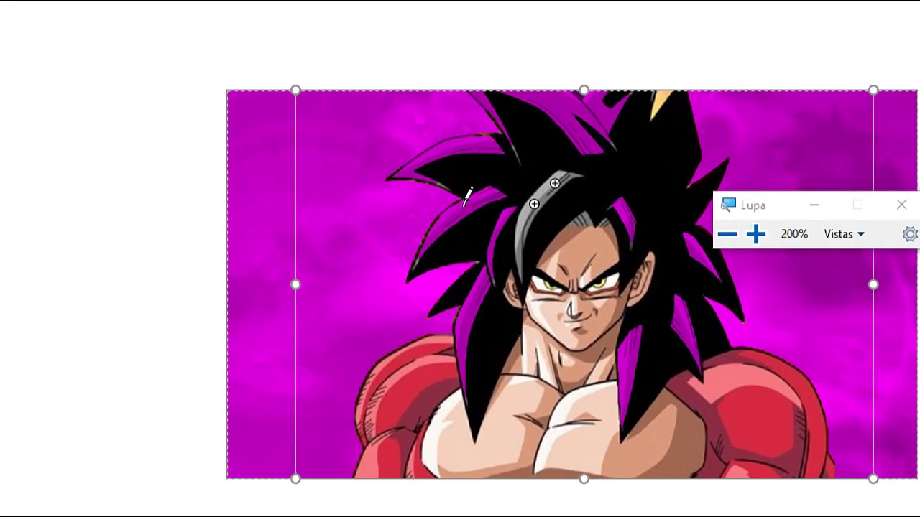
left_click(451, 146)
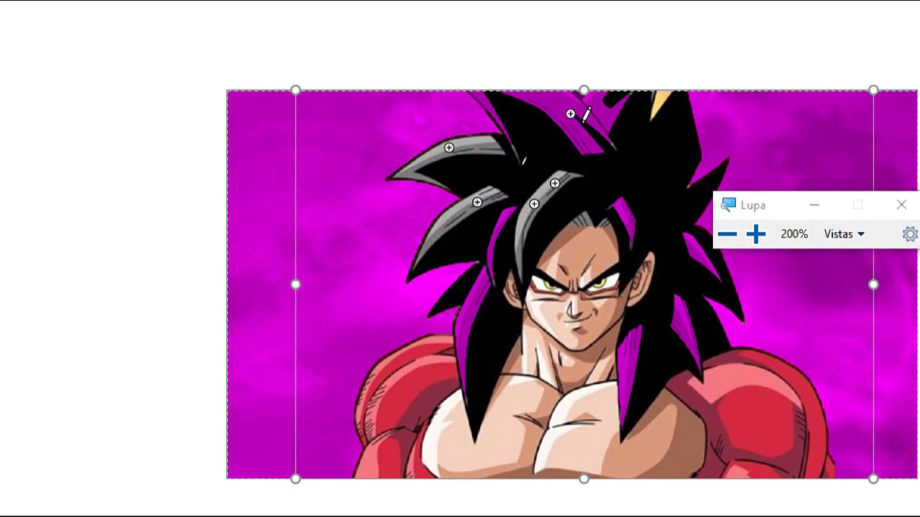
left_click(546, 108)
left_click(602, 108)
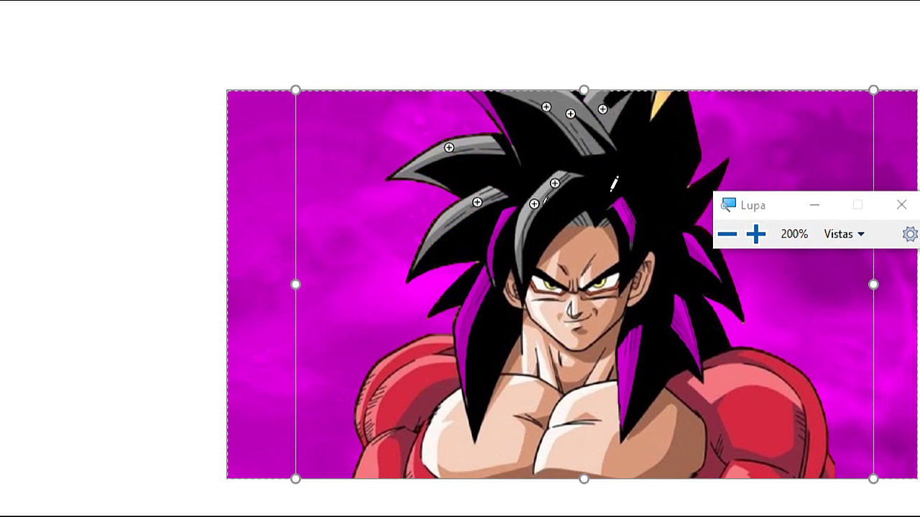
left_click(623, 211)
left_click(500, 224)
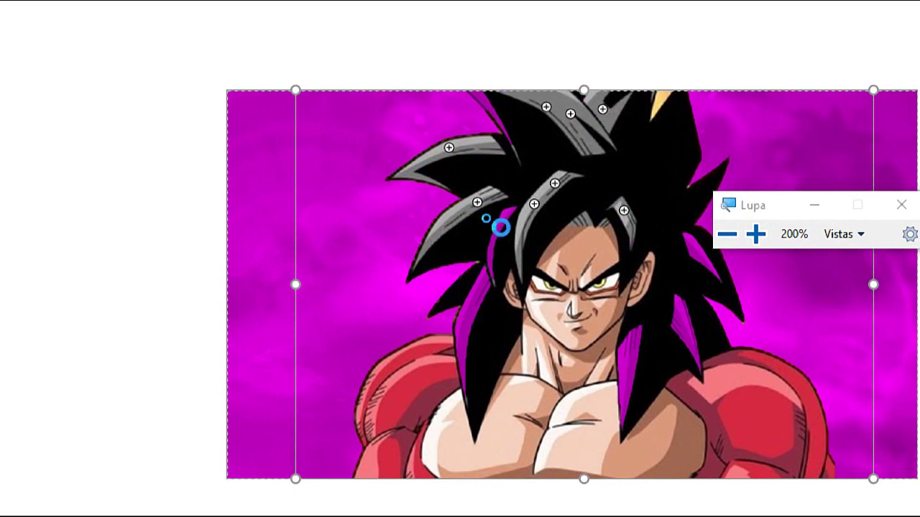
left_click(469, 310)
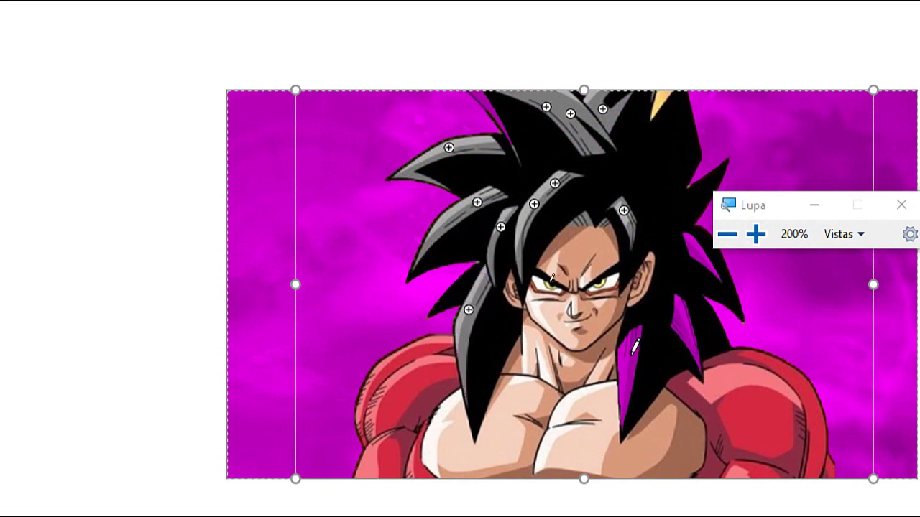
left_click(681, 326)
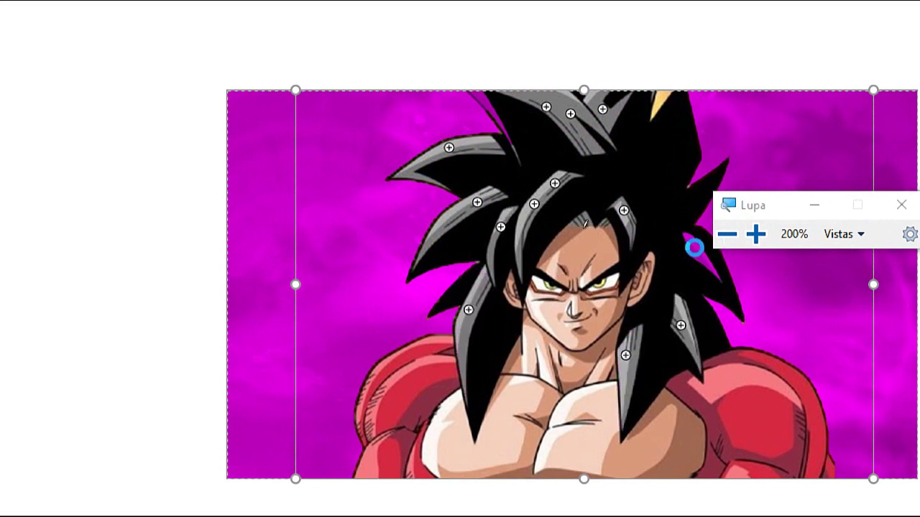
left_click(694, 247)
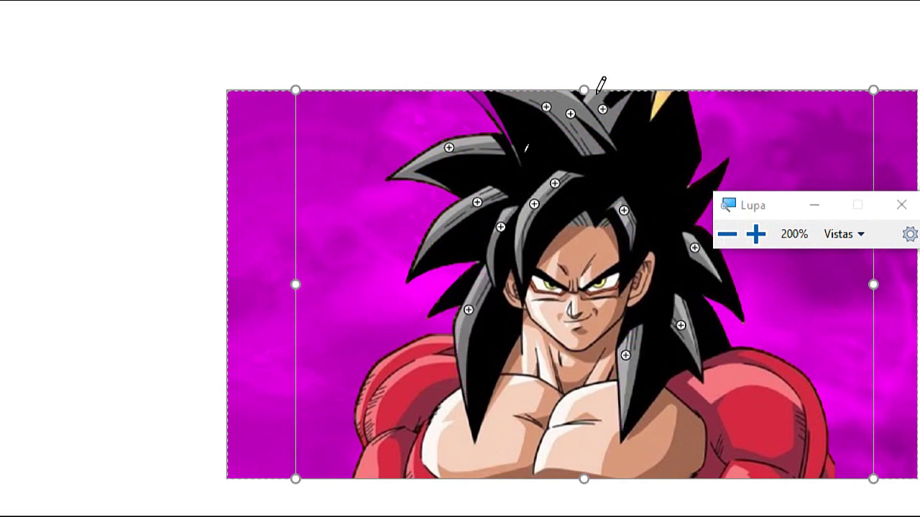
left_click(483, 98)
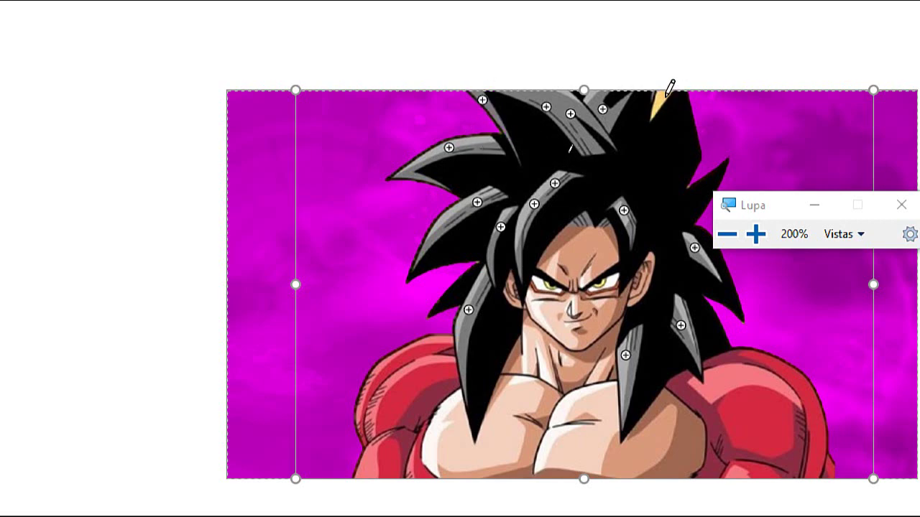
- Mark the tan flame fragment at the hair tip as an area to remove
key("super+plus")
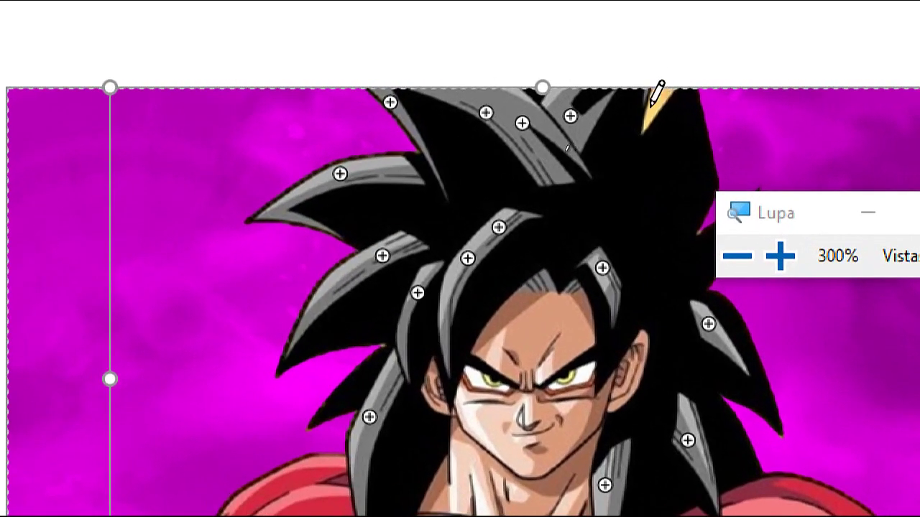
key("super+Escape")
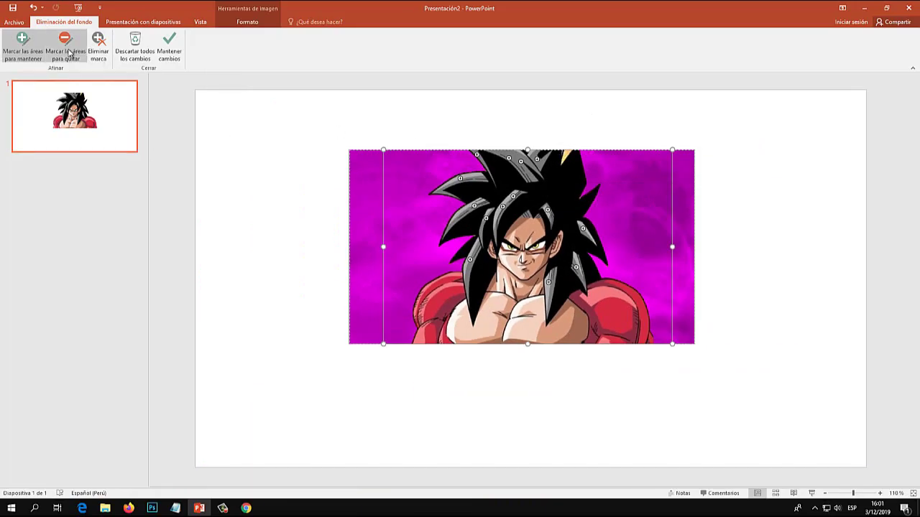
key("super+plus")
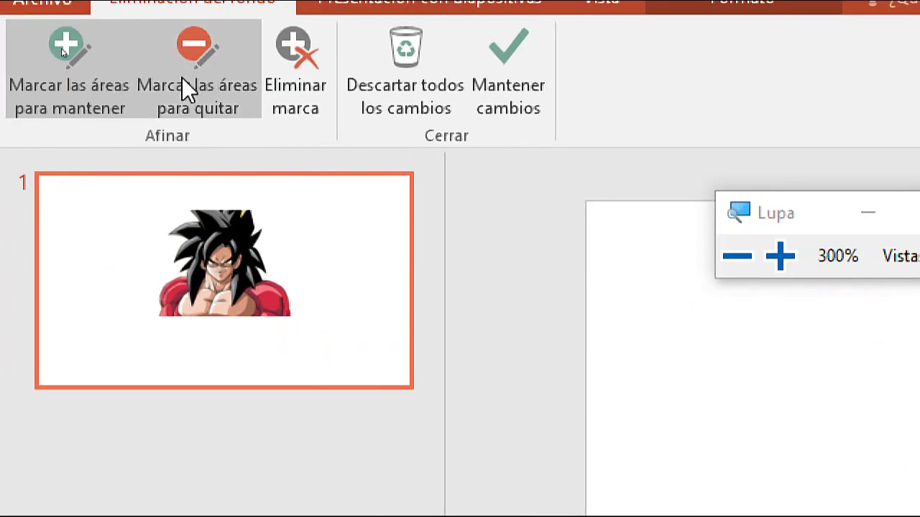
left_click(201, 78)
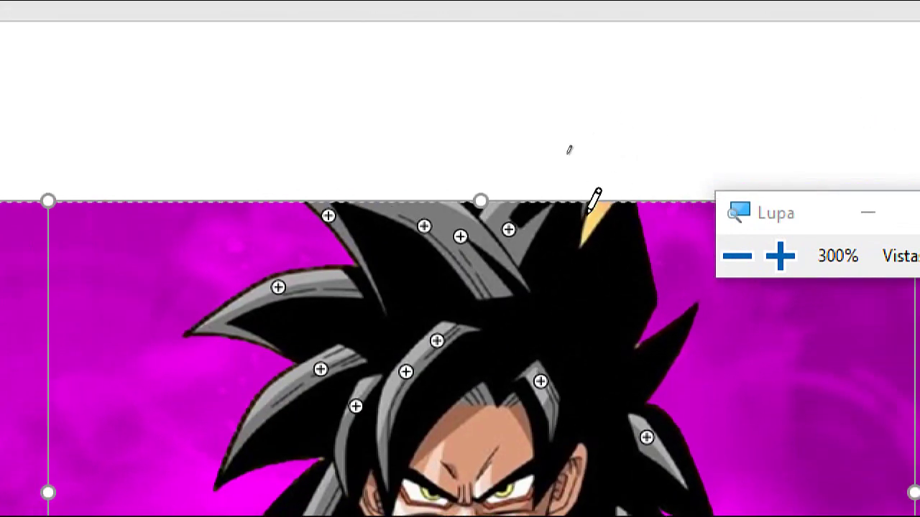
left_click(599, 208)
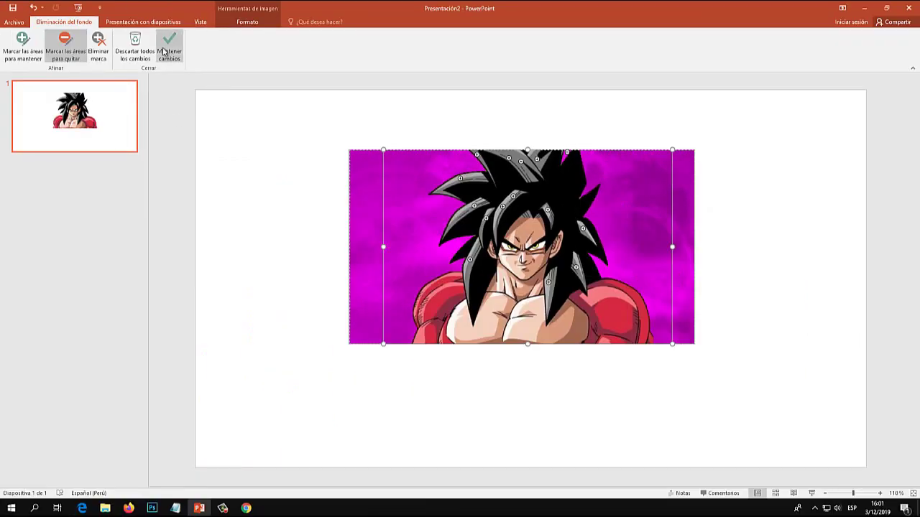
- Apply the background removal and move the Goku cut-out slightly right and down
left_click(169, 52)
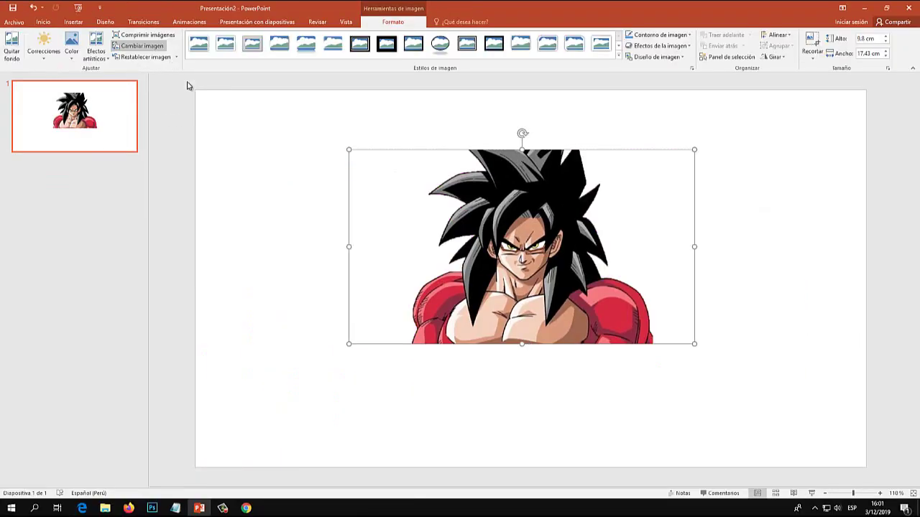
mouse_move(519, 166)
left_mouse_down()
mouse_move(633, 225)
mouse_move(514, 170)
left_mouse_up()
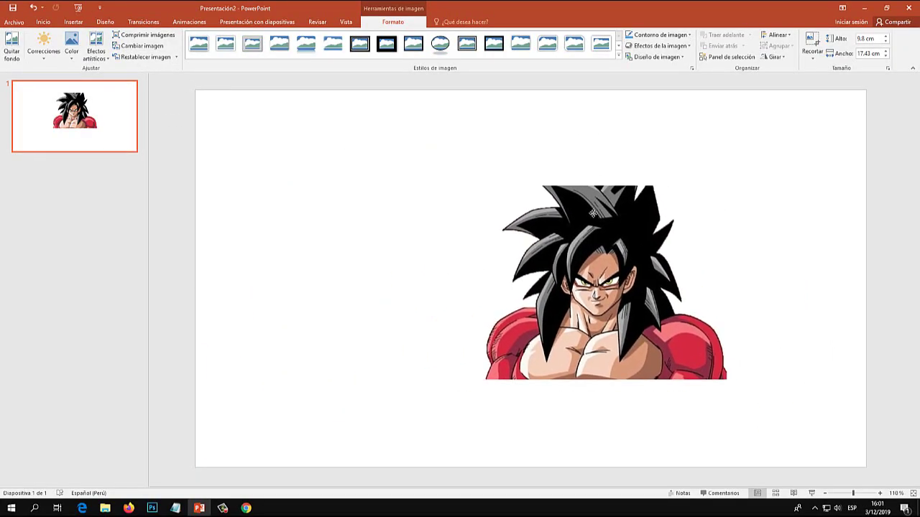
left_click(726, 211)
- Draw a large rectangle across the slide from Insertar > Formas
left_click(73, 22)
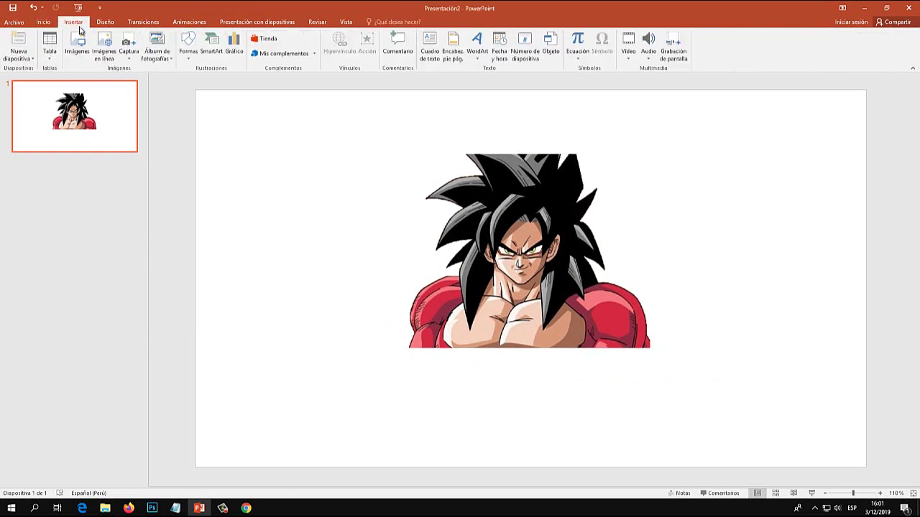
left_click(188, 47)
left_click(213, 79)
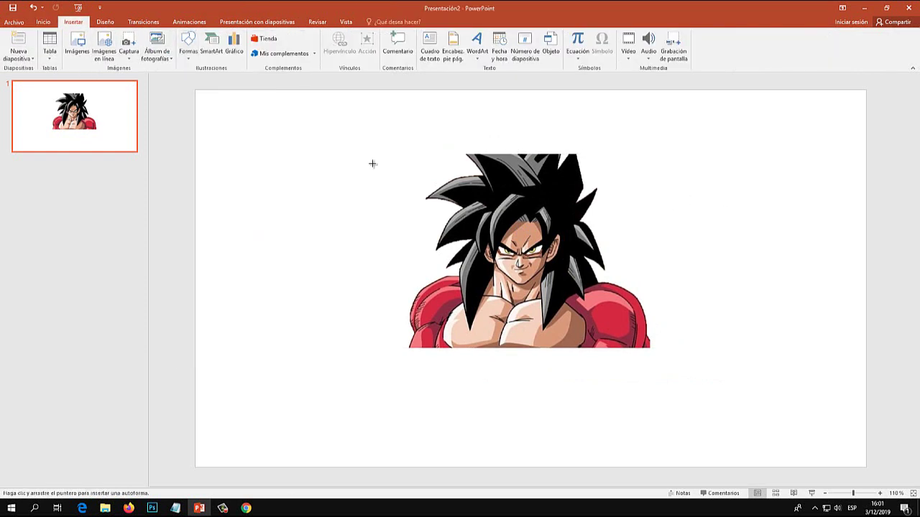
left_click_drag(327, 123, 794, 410)
left_click_drag(722, 323, 682, 323)
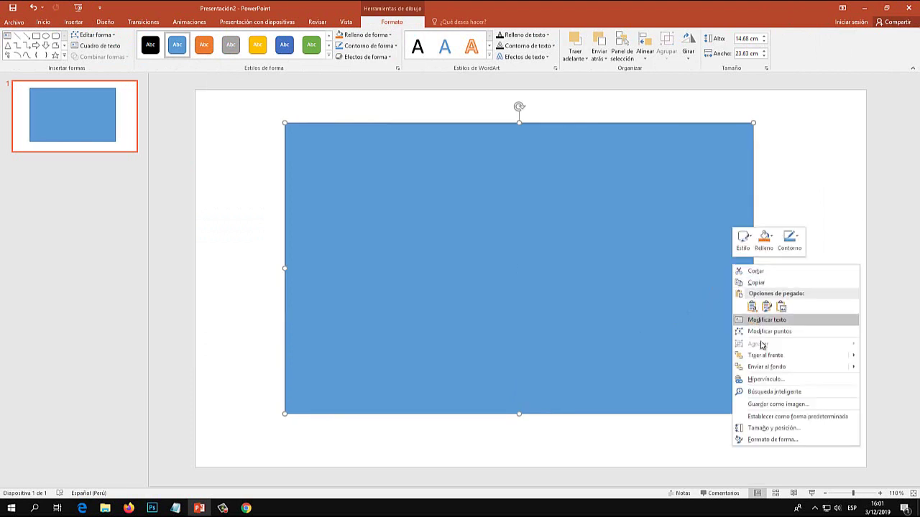
- Send the rectangle behind Goku, align both, and preview other shape styles
left_click(756, 361)
left_click_drag(665, 278, 653, 306)
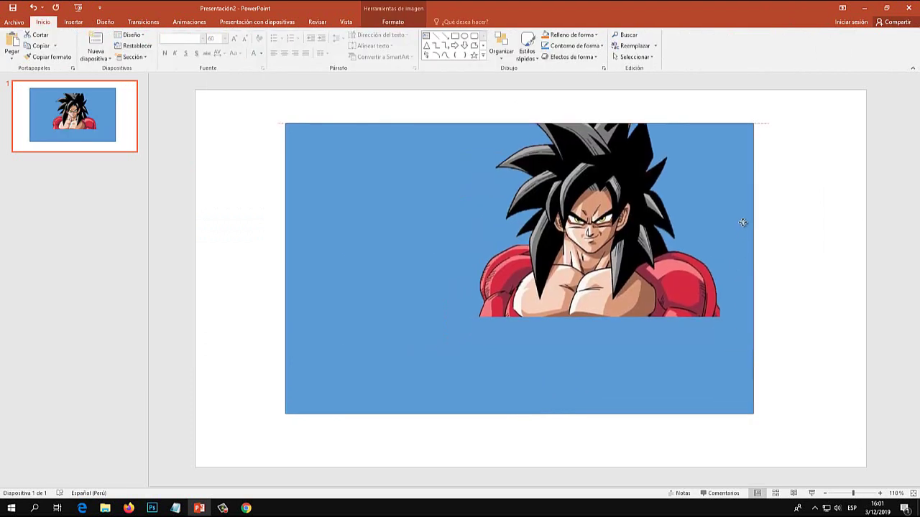
left_click_drag(694, 185, 697, 192)
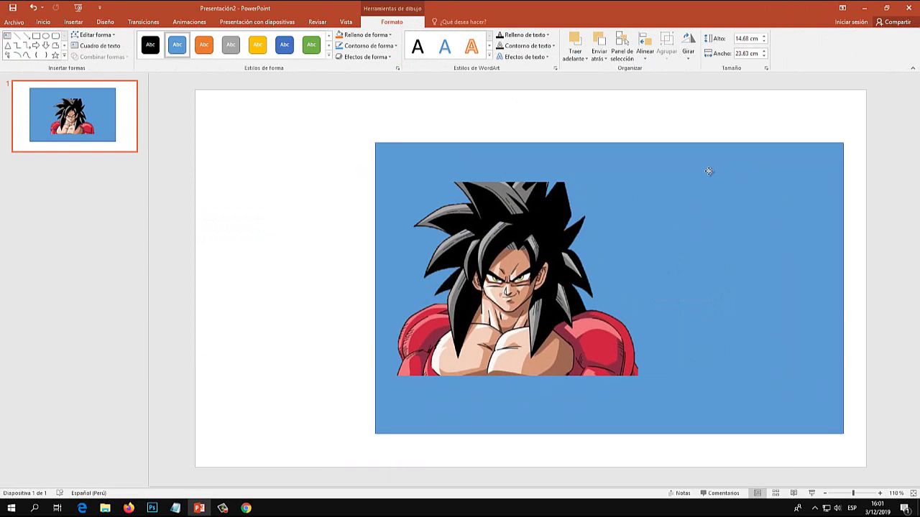
left_click(329, 60)
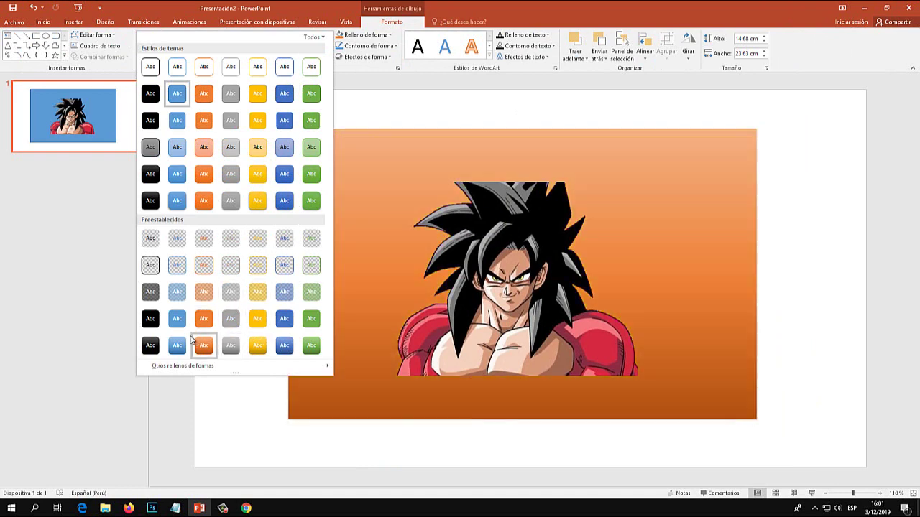
- Delete both the Goku cut-out and the blue rectangle
left_click(502, 262)
key("Delete")
left_click(486, 248)
key("Delete")
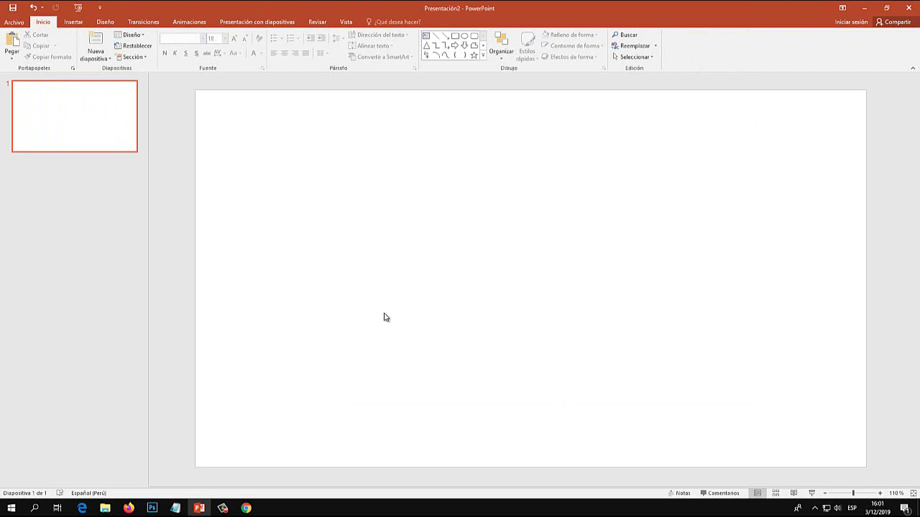
- Search Google Images for 'bob esponja' and preview the jellyfish-catching SpongeBob picture
left_click(246, 510)
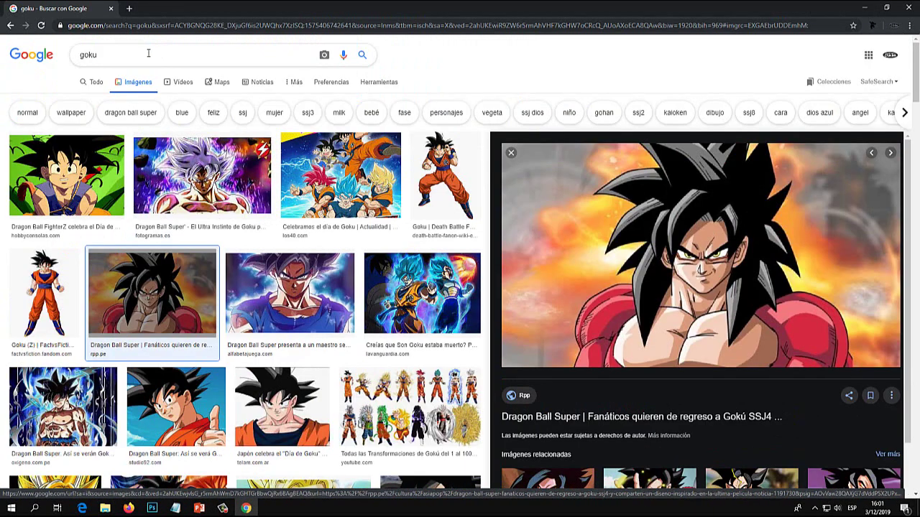
left_click(116, 55)
type("bob ")
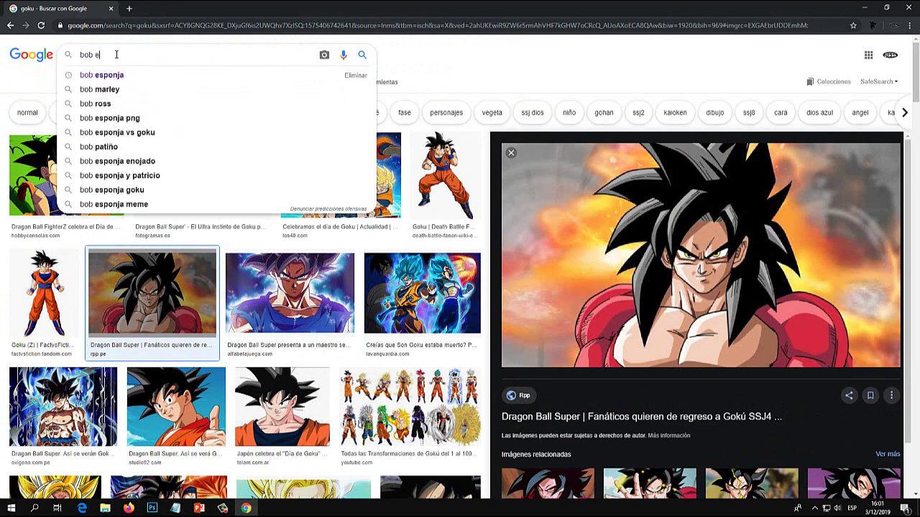
type("esponja")
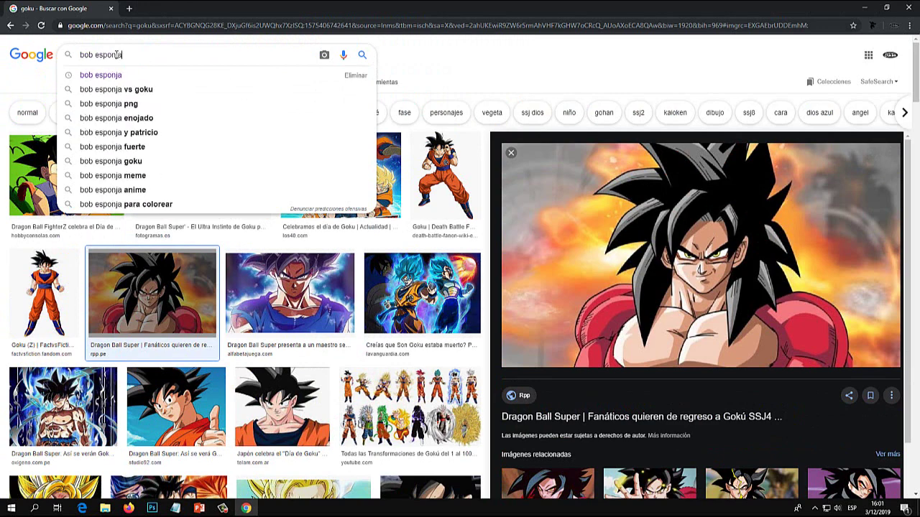
key("Return")
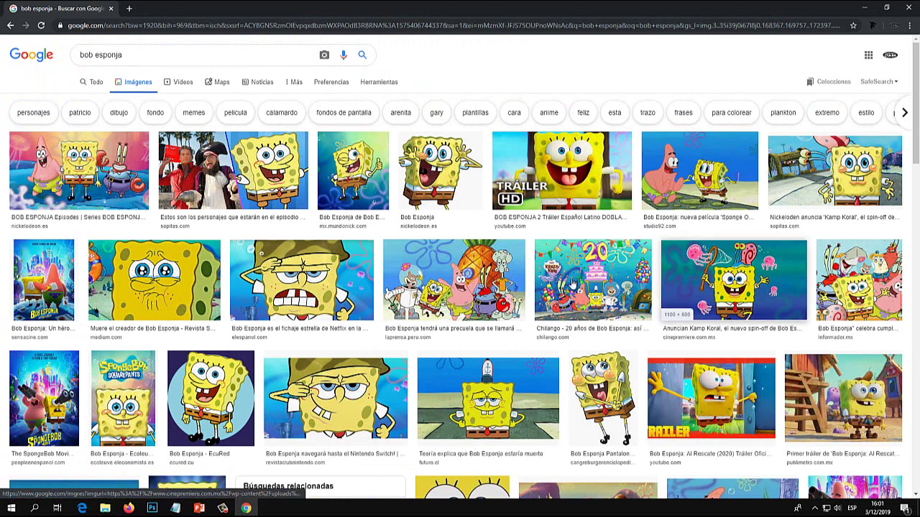
left_click(744, 279)
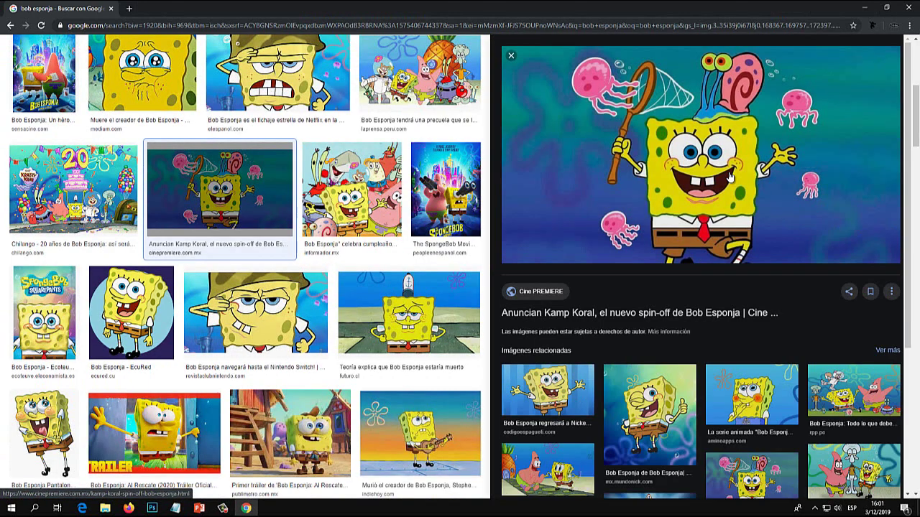
- Copy the SpongeBob image and return to PowerPoint
right_click(710, 150)
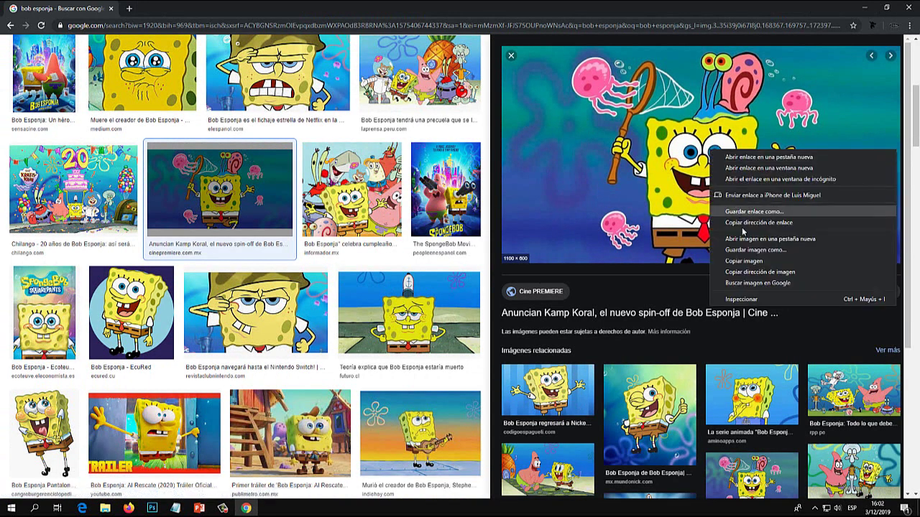
left_click(744, 261)
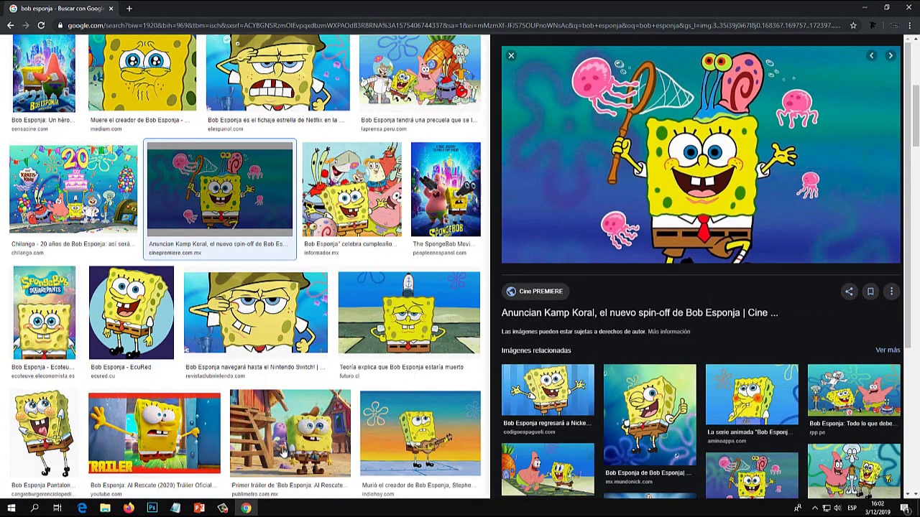
left_click(199, 508)
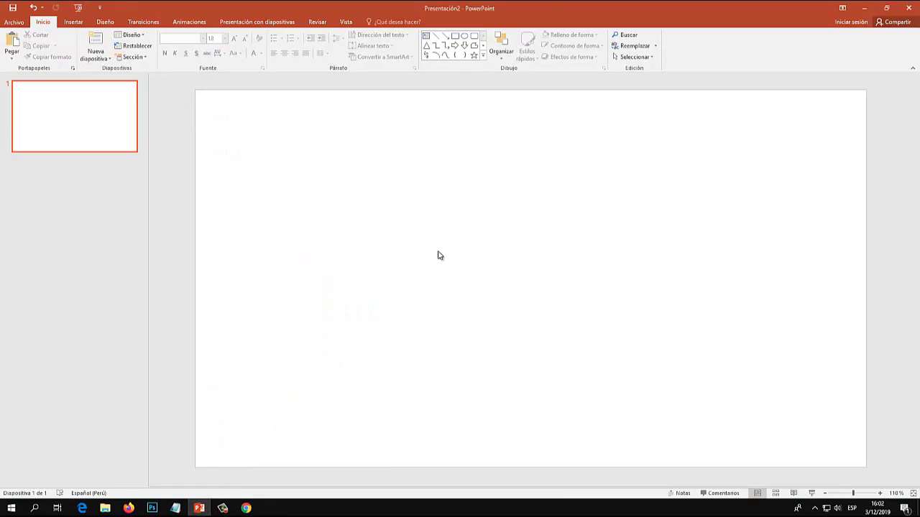
- Paste the SpongeBob picture onto the slide, shrink it to 11.82 × 21.67 cm and centre it
key("ctrl+v")
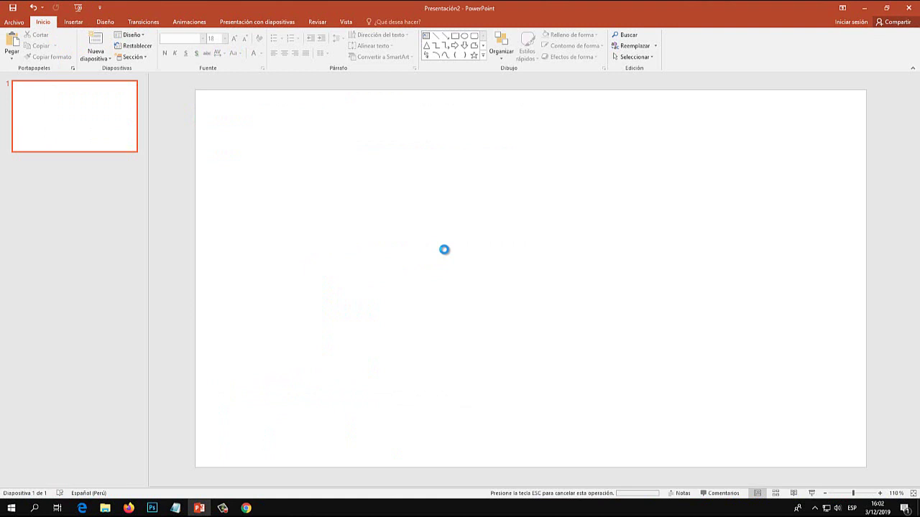
scroll(444, 240, "down", 1)
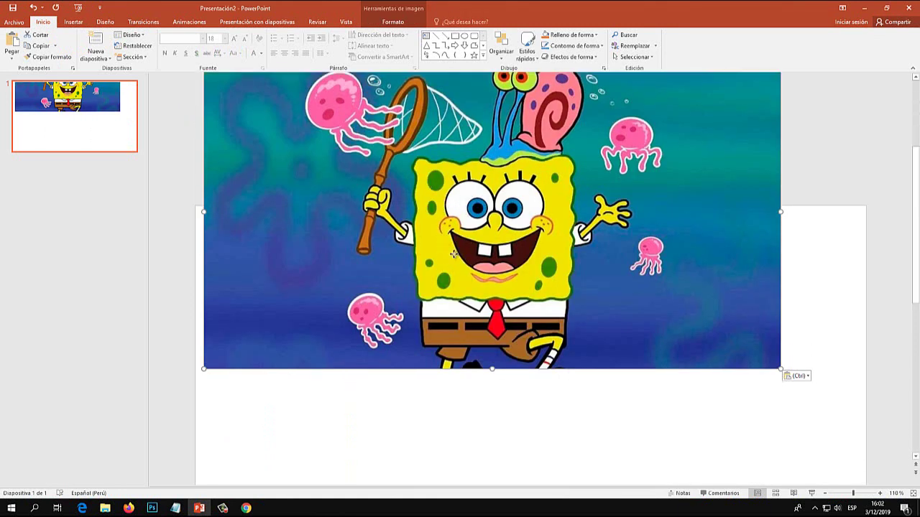
left_click_drag(453, 255, 278, 148)
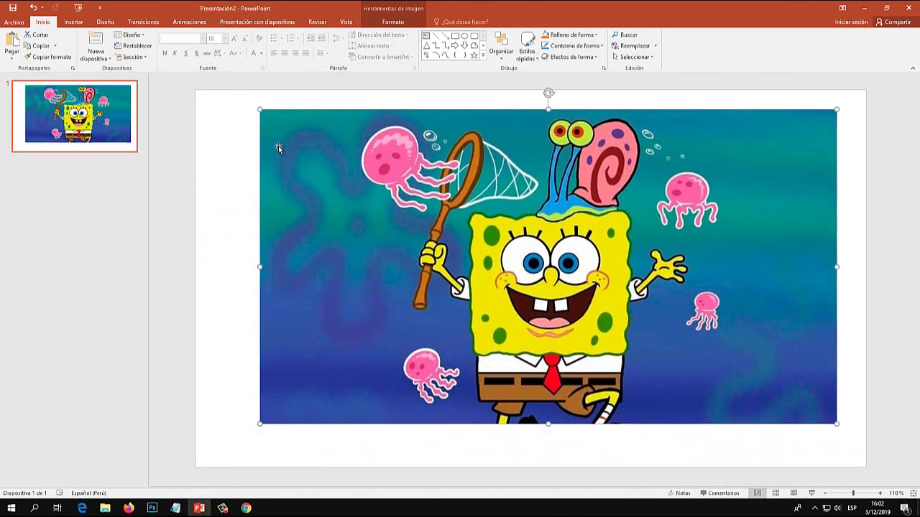
left_click_drag(260, 109, 405, 177)
mouse_move(633, 354)
left_mouse_down()
mouse_move(560, 286)
mouse_move(515, 273)
left_mouse_up()
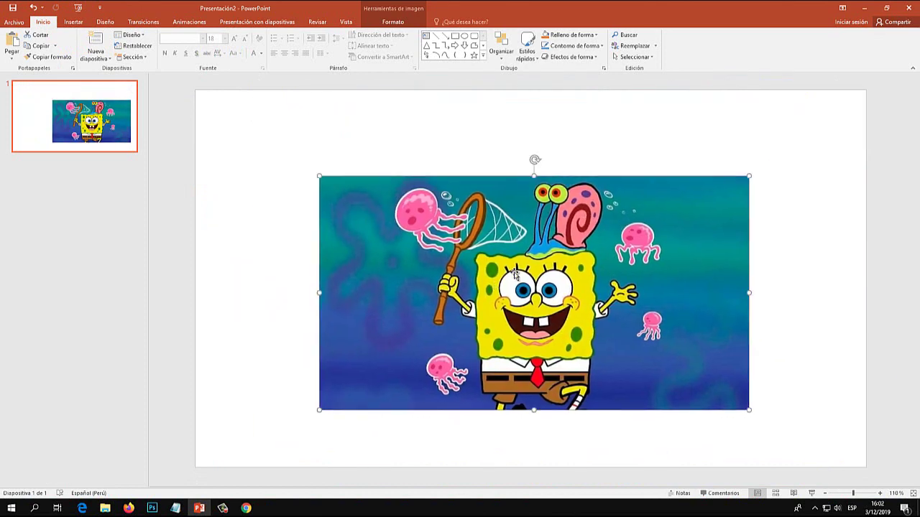
double_click(515, 273)
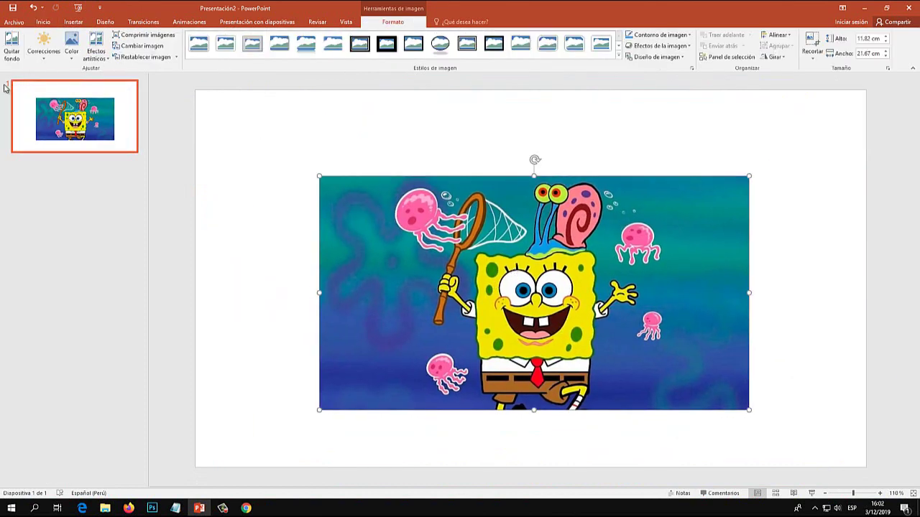
- Start background removal on the SpongeBob picture and stretch the keep area to its top and bottom edges
key("super+plus")
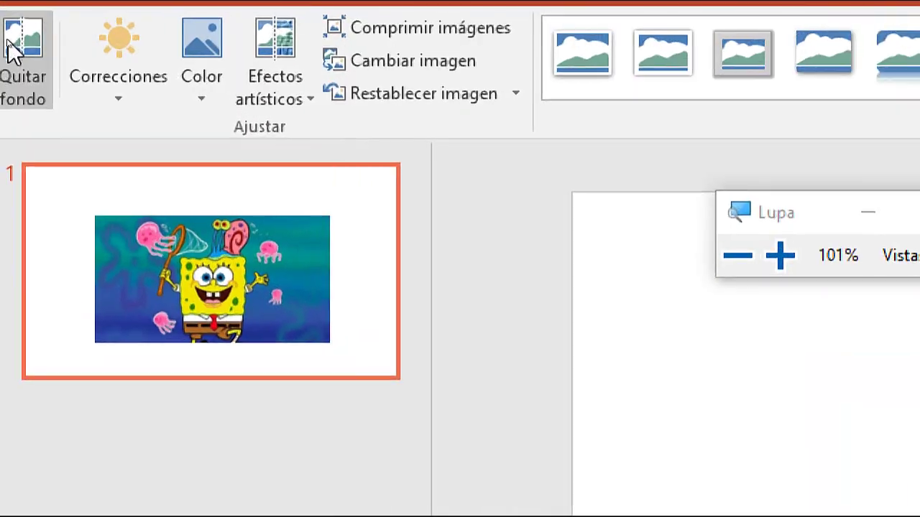
left_click(29, 69)
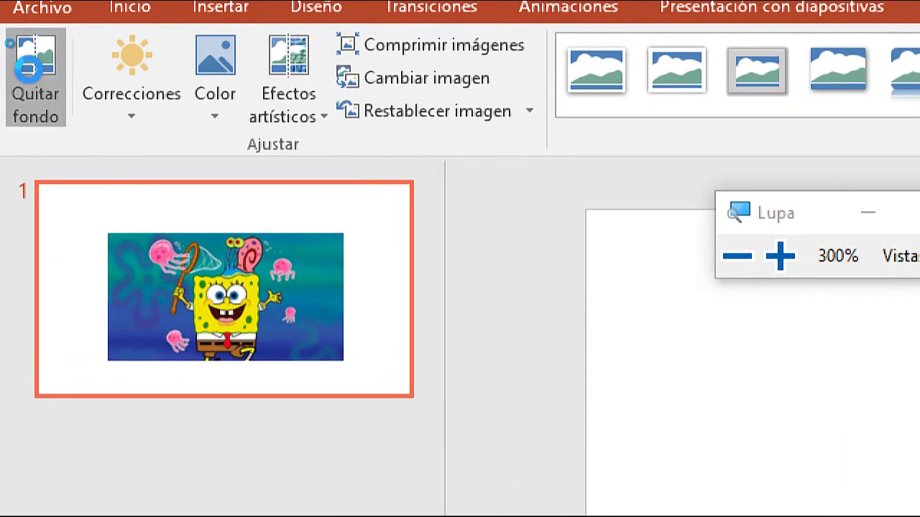
key("super+Escape")
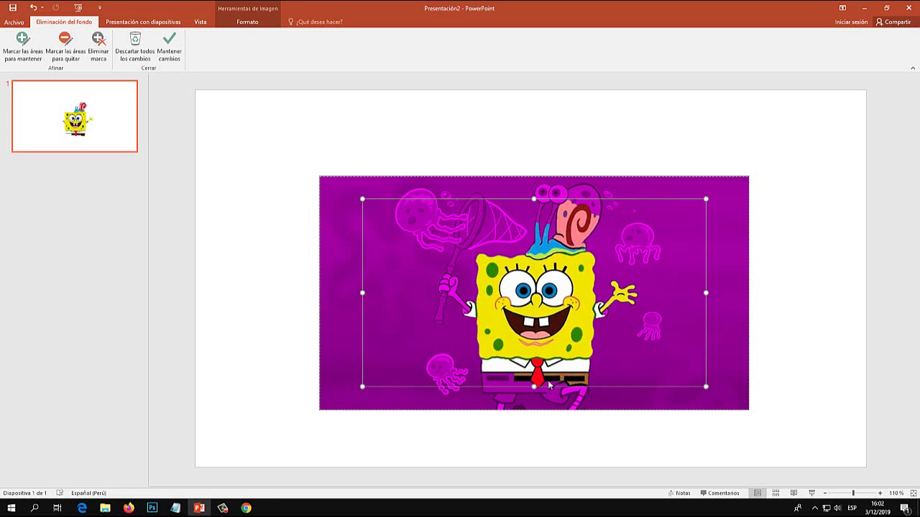
key("super+plus")
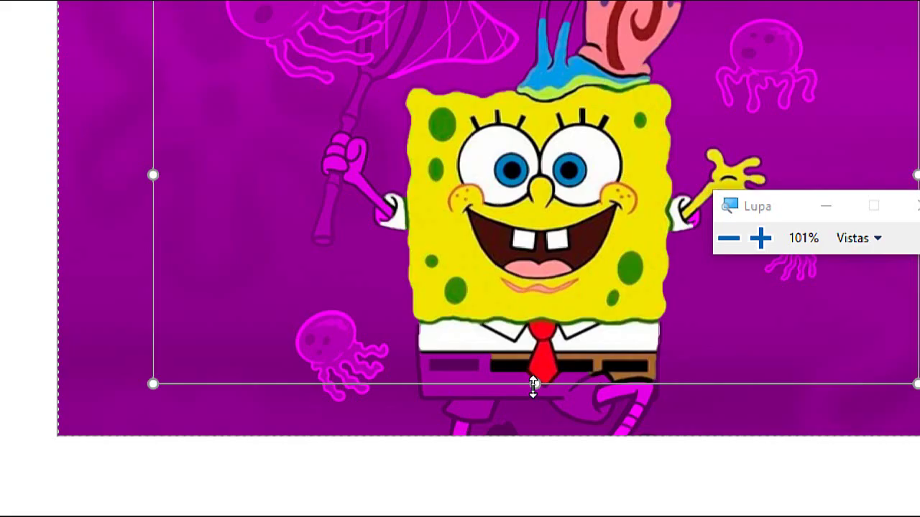
left_click_drag(534, 384, 552, 456)
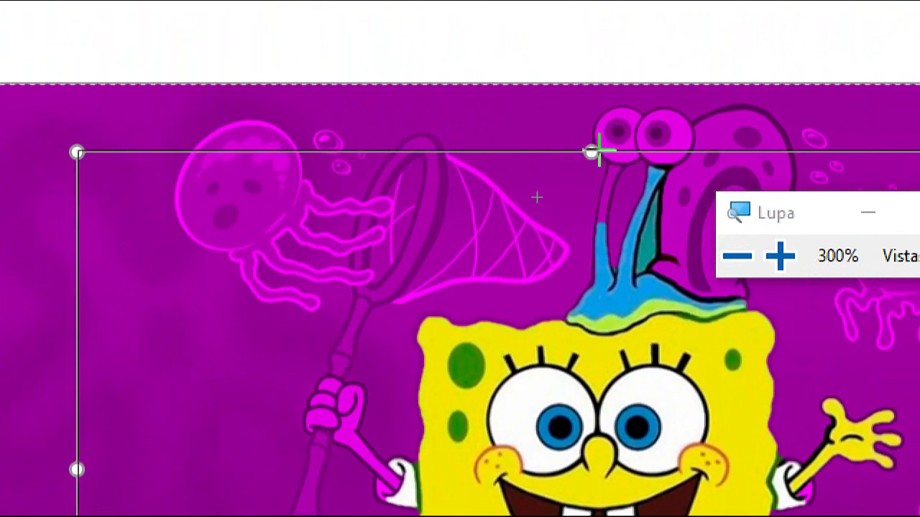
left_click_drag(588, 154, 595, 85)
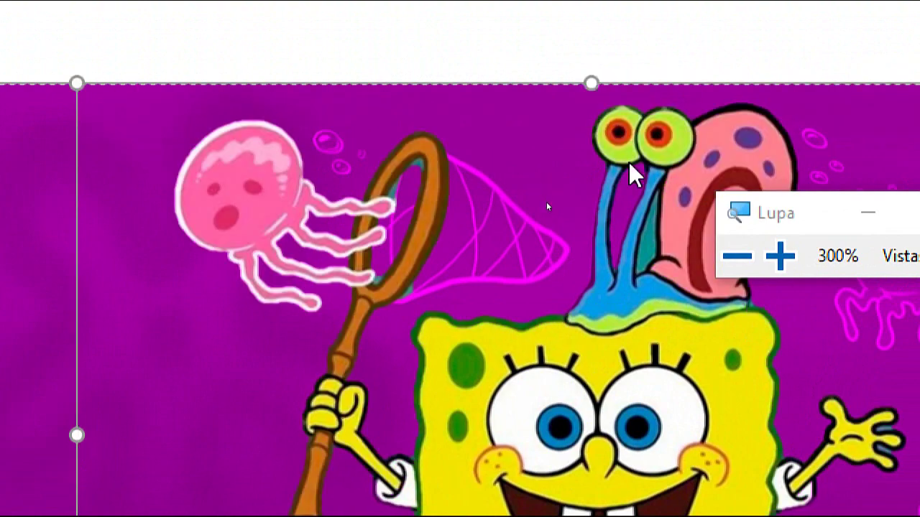
key("super+Escape")
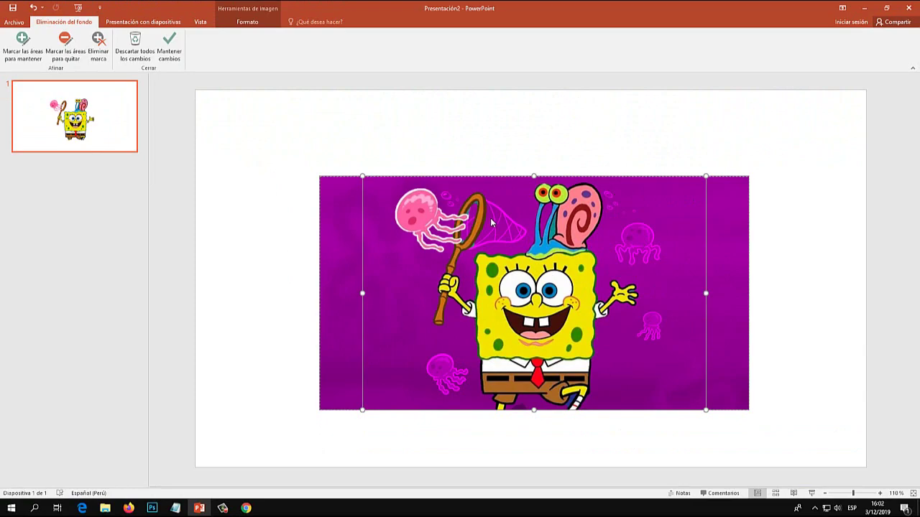
- Mark the lower-left, small right-hand and upper-right jellyfish, with tentacles, as areas to keep
key("super+plus")
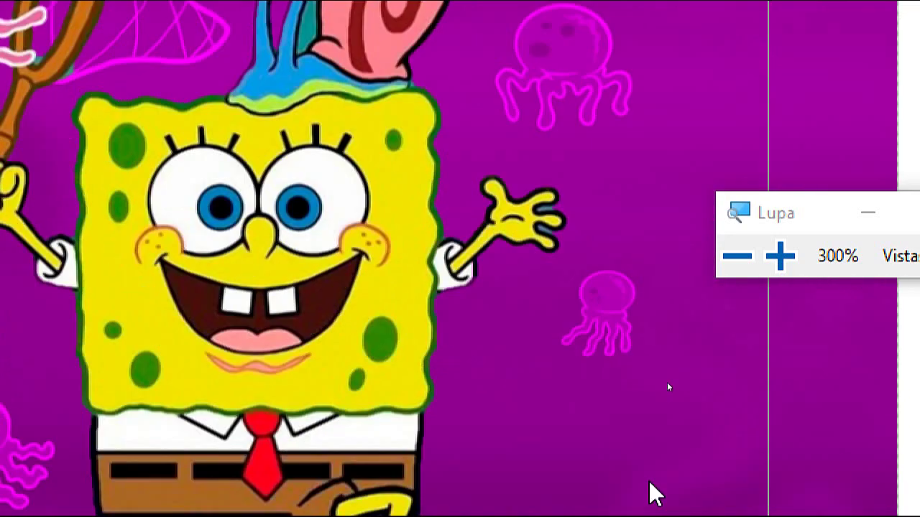
key("super+Escape")
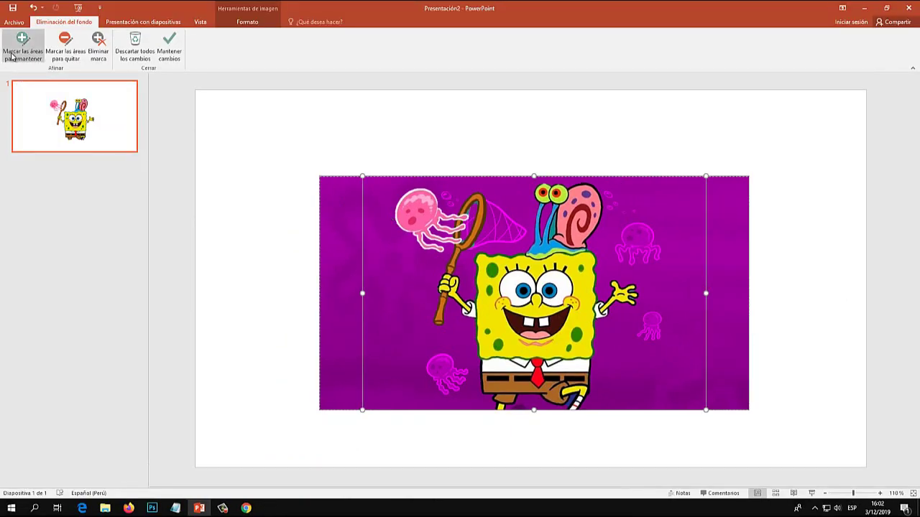
key("super+plus")
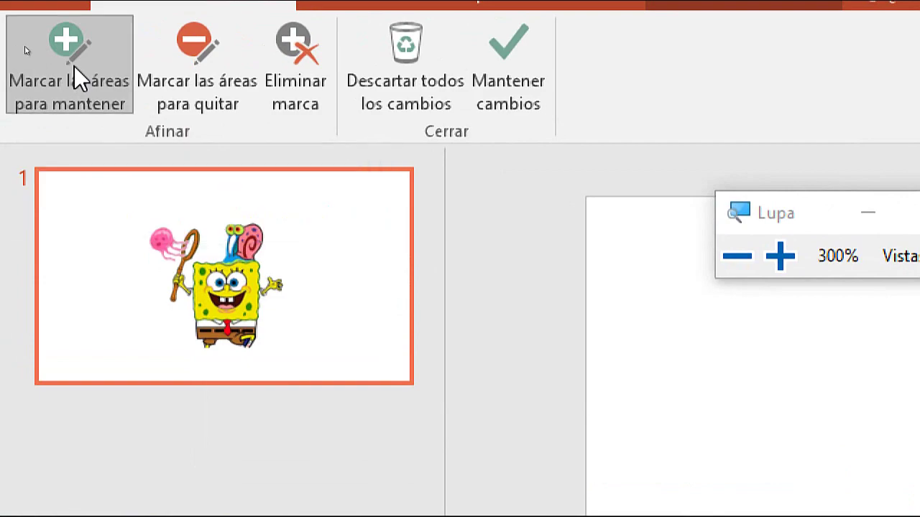
key("super+Escape")
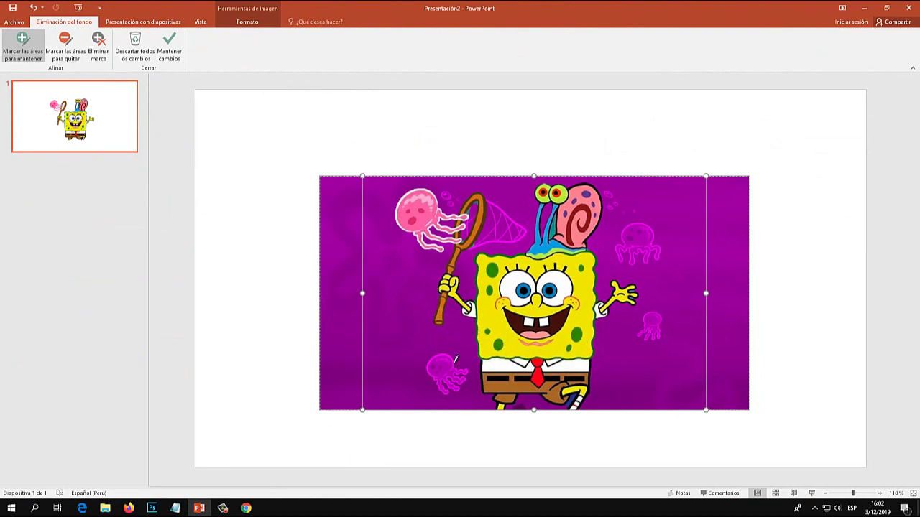
key("super+plus")
left_click(444, 369)
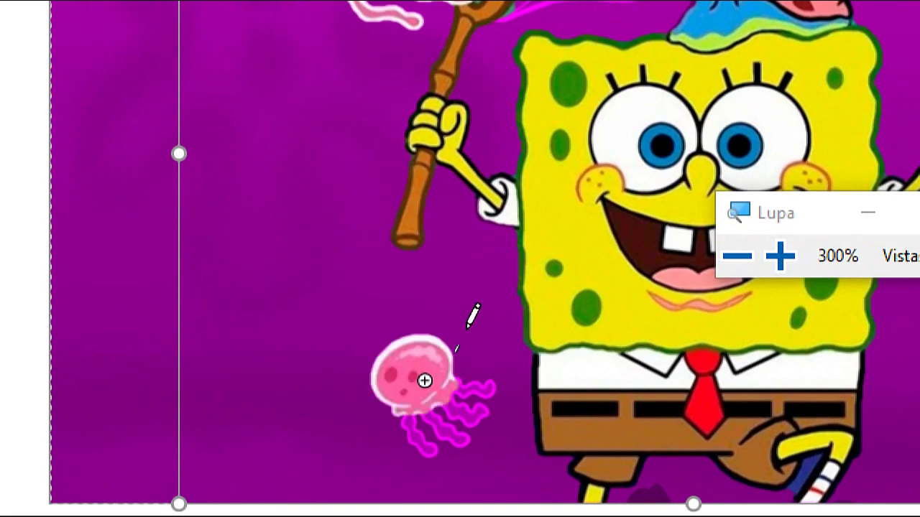
left_click(436, 426)
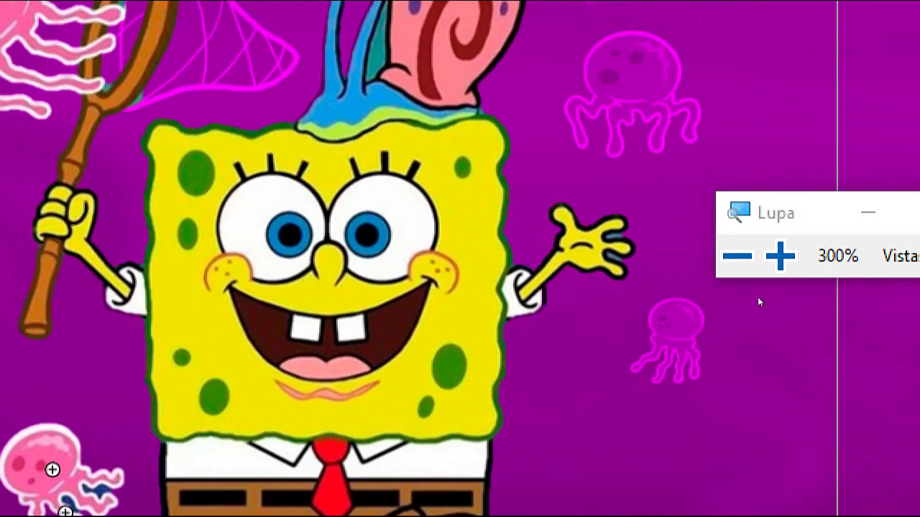
left_click(499, 356)
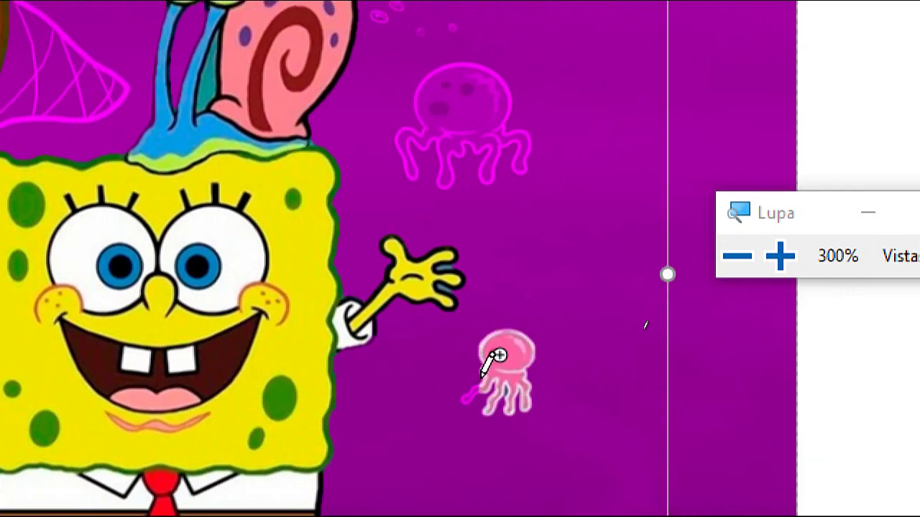
left_click(453, 113)
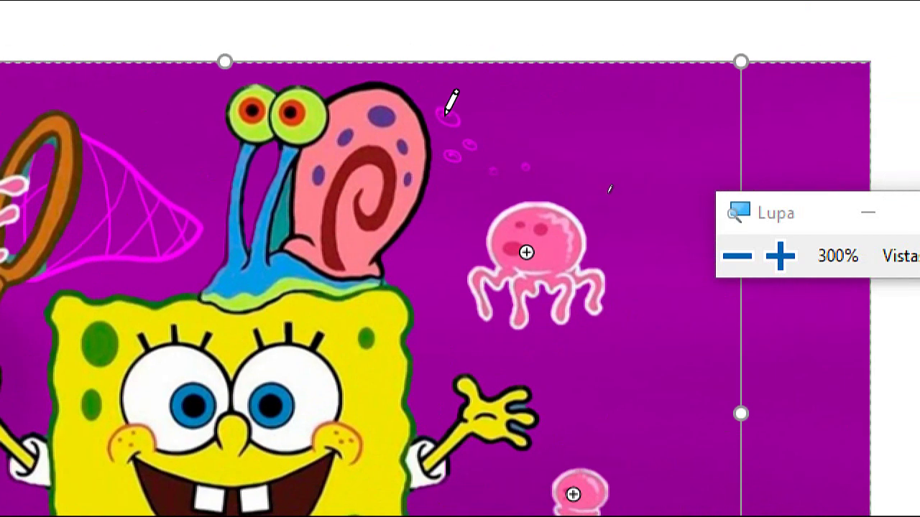
- Mark the bubbles beside and below the snail as areas to keep
left_click(452, 114)
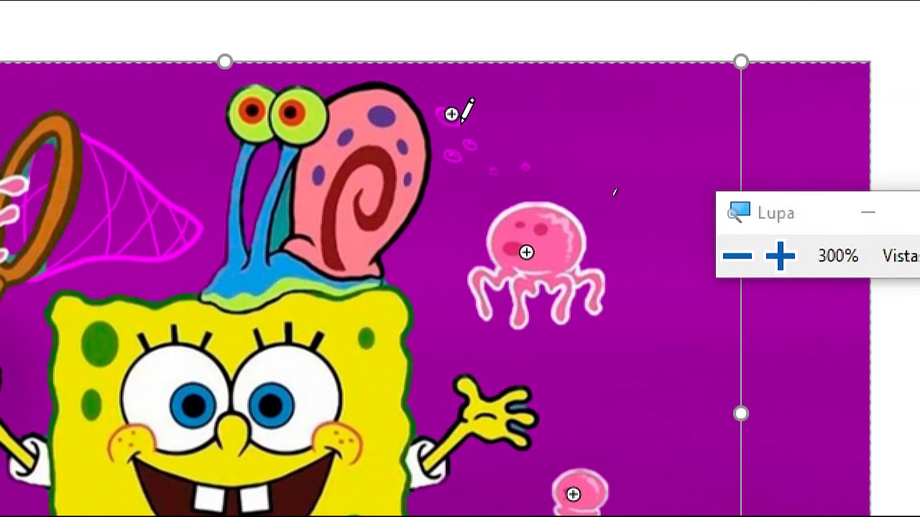
left_click(447, 113)
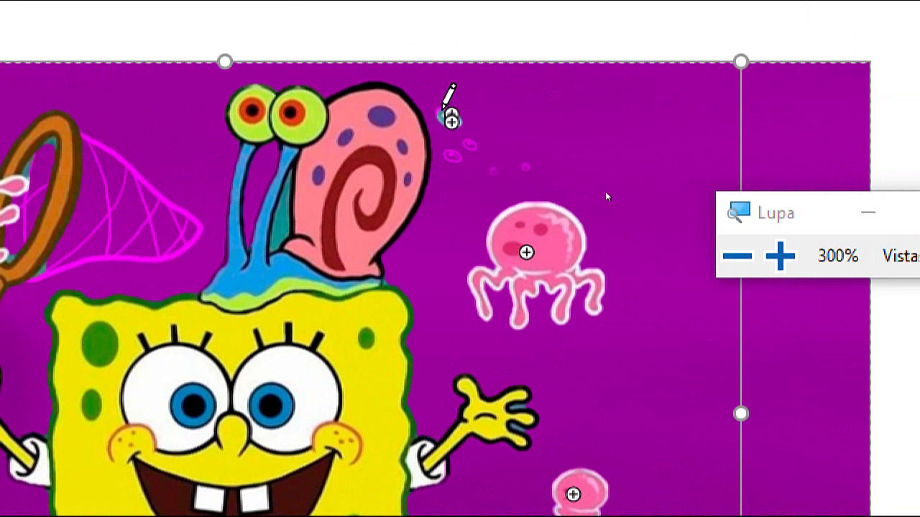
left_click(439, 109)
left_click(471, 146)
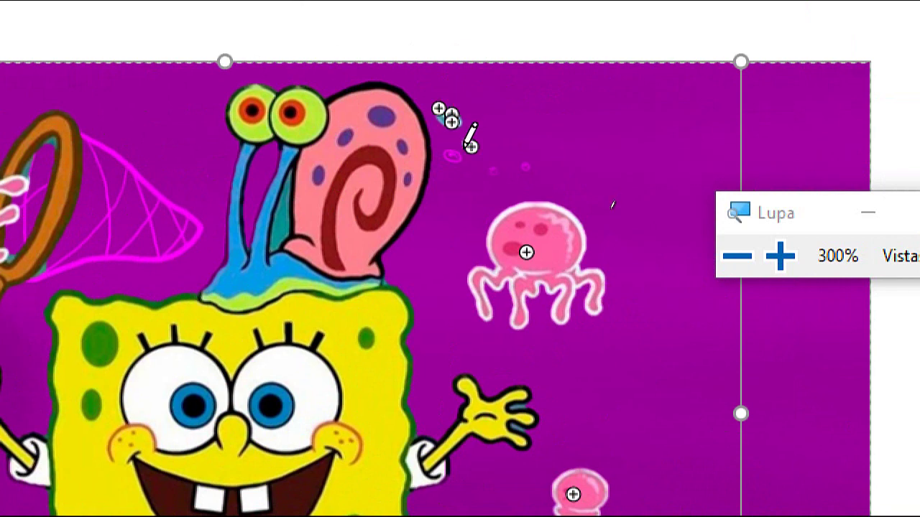
left_click(450, 165)
left_click(450, 153)
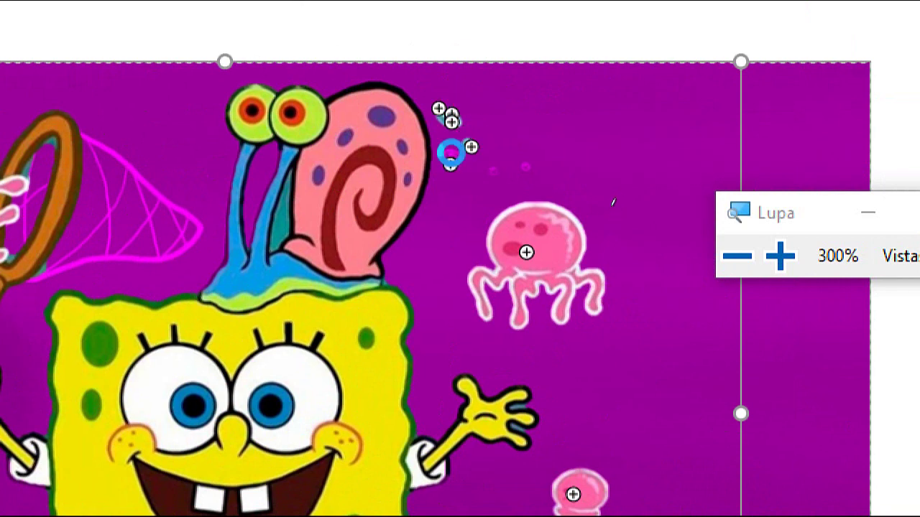
left_click(493, 173)
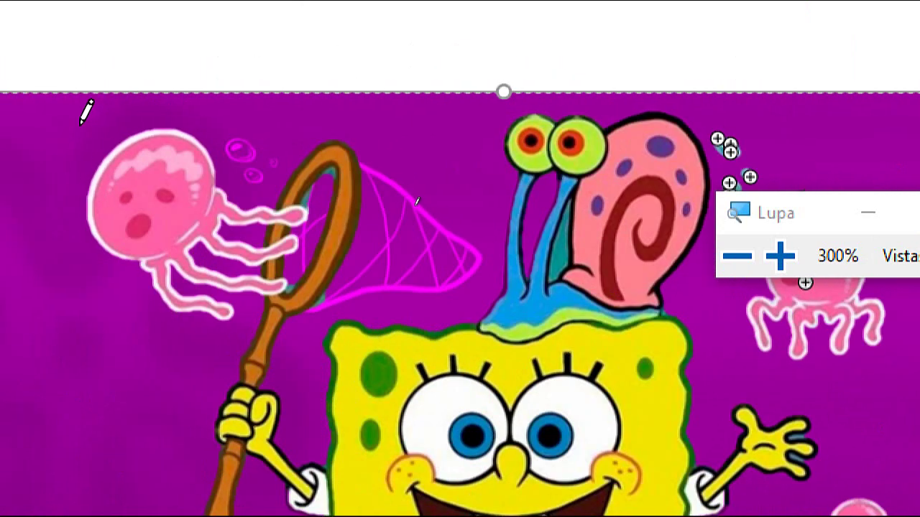
- Mark the net, the inside of its ring and the pink bubbles by the top jellyfish to keep
left_click(405, 247)
left_click(385, 214)
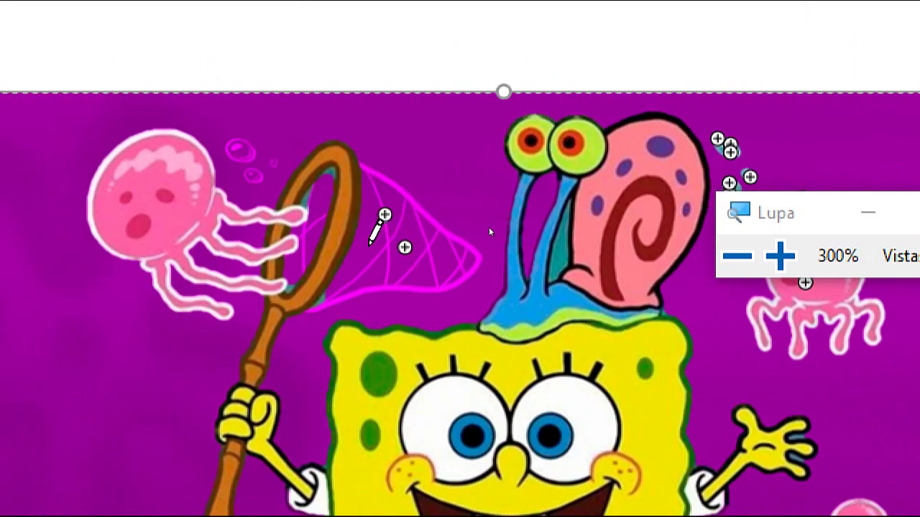
left_click(367, 246)
left_click(313, 211)
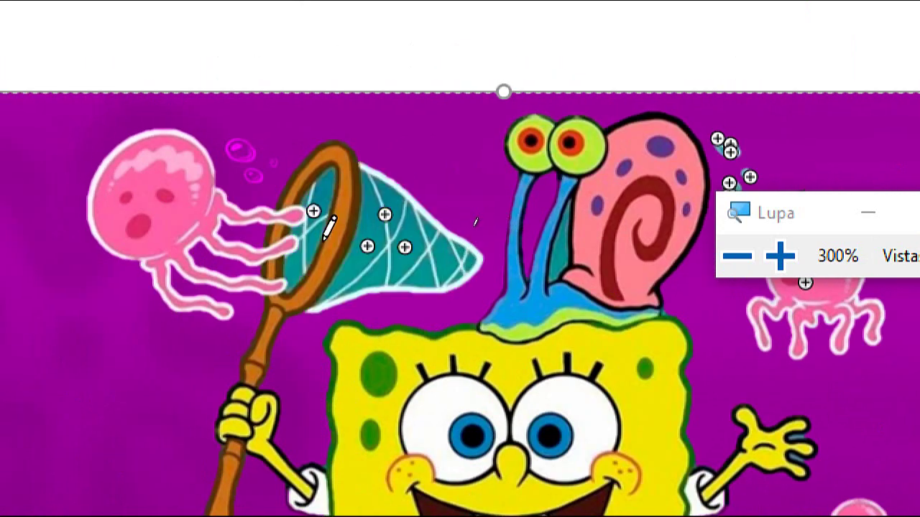
left_click(240, 152)
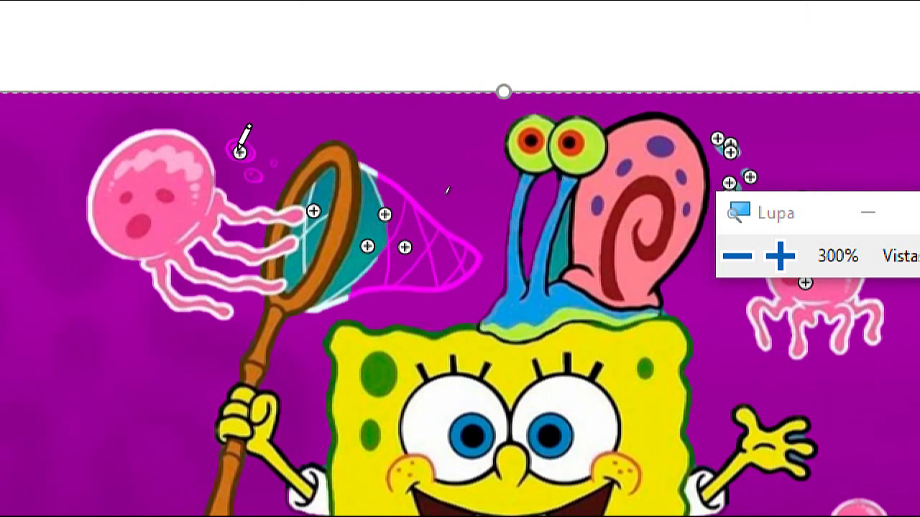
left_click(234, 146)
left_click(252, 177)
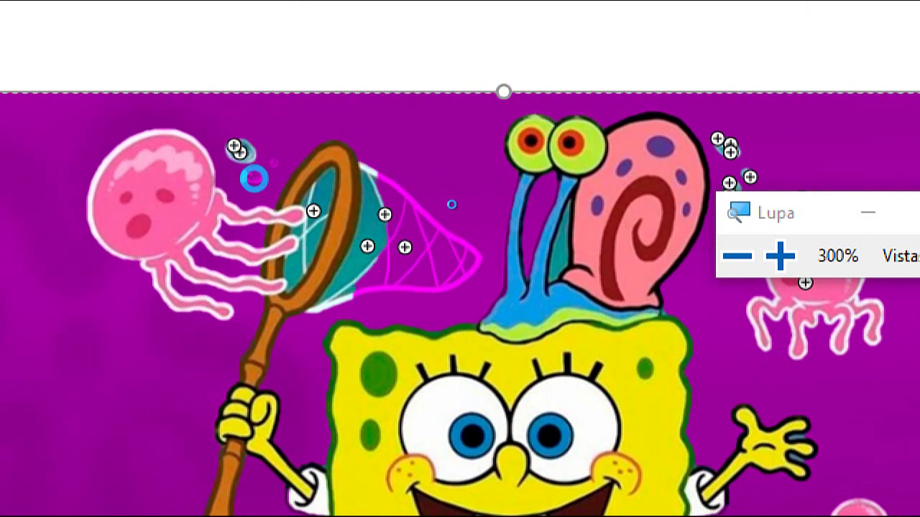
left_click(251, 171)
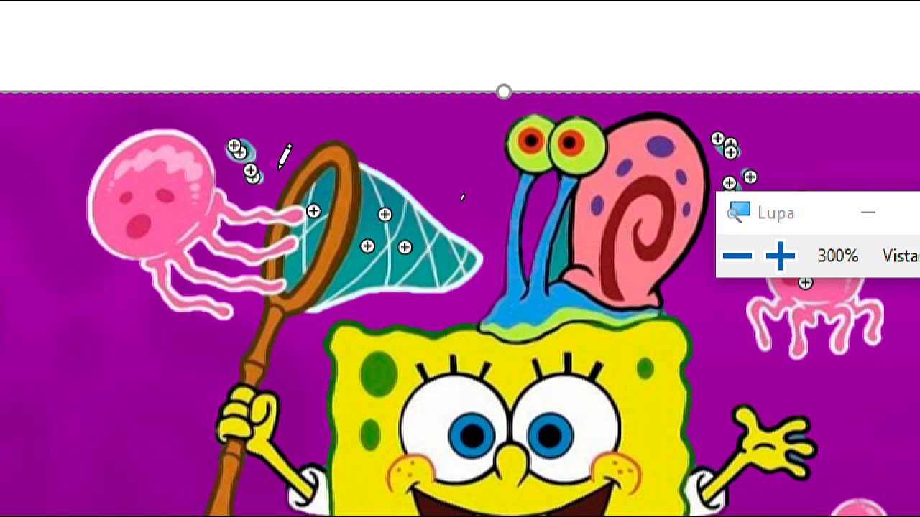
left_click(270, 163)
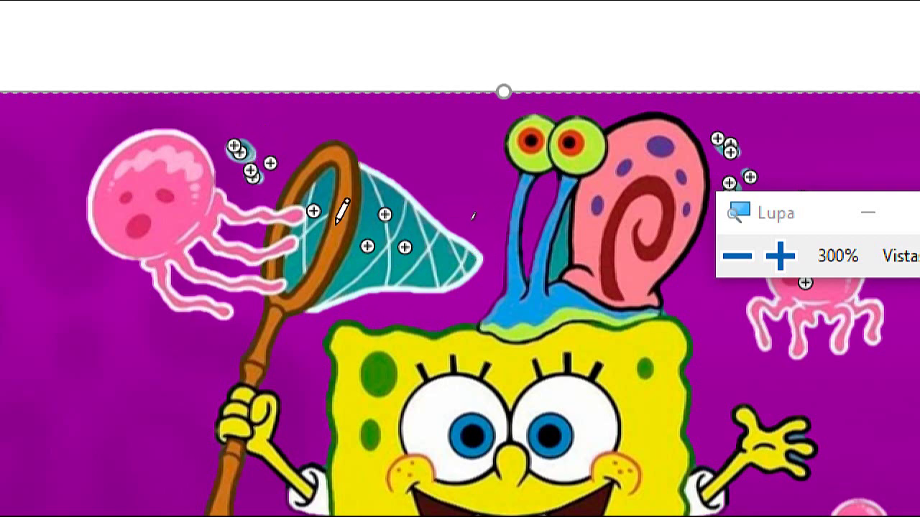
key("super+Escape")
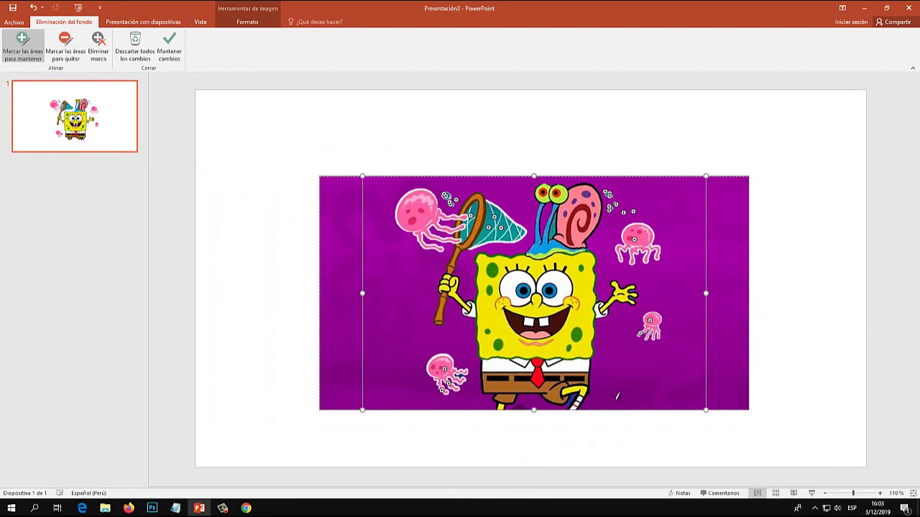
key("super+plus")
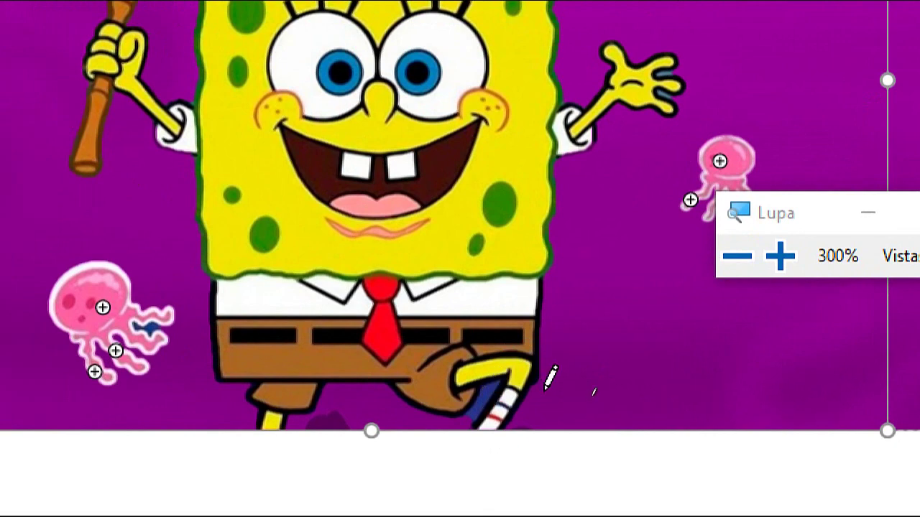
key("super+Escape")
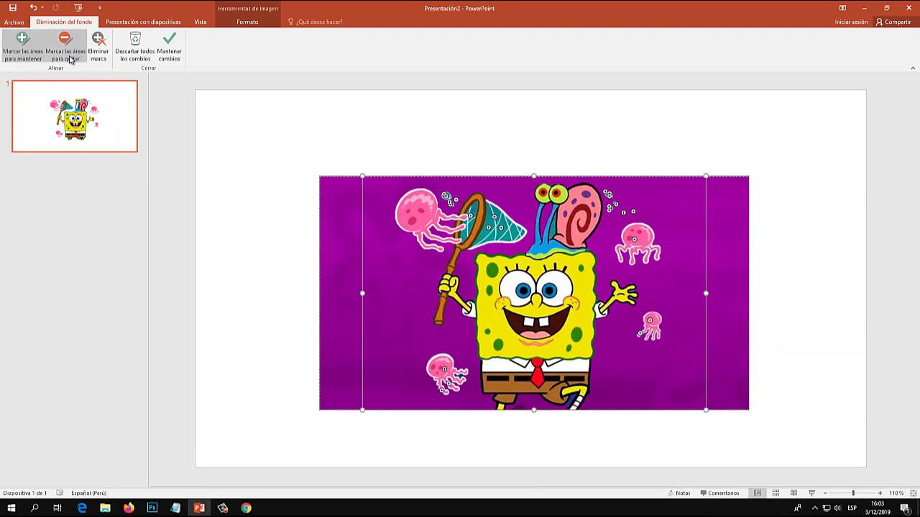
- Mark three spots on SpongeBob's leg beside the raised shoe for removal, then return to keep marking
key("super+plus")
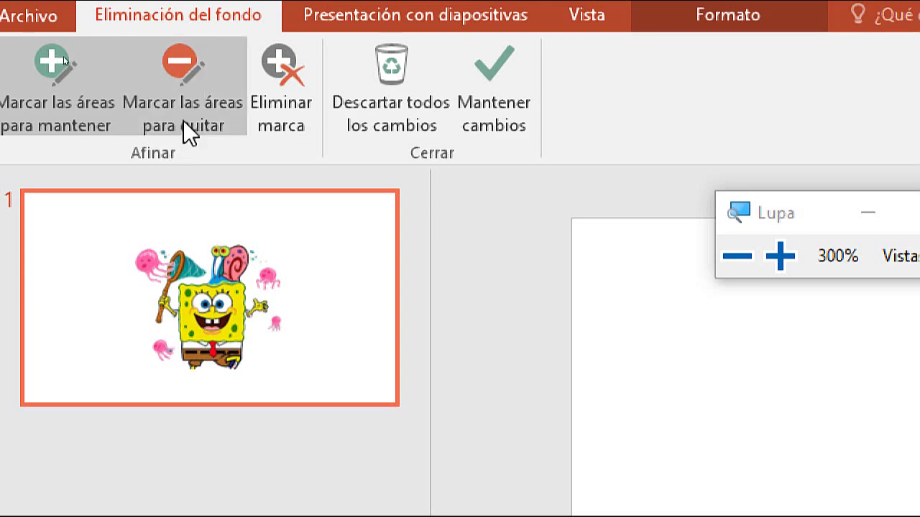
left_click(186, 115)
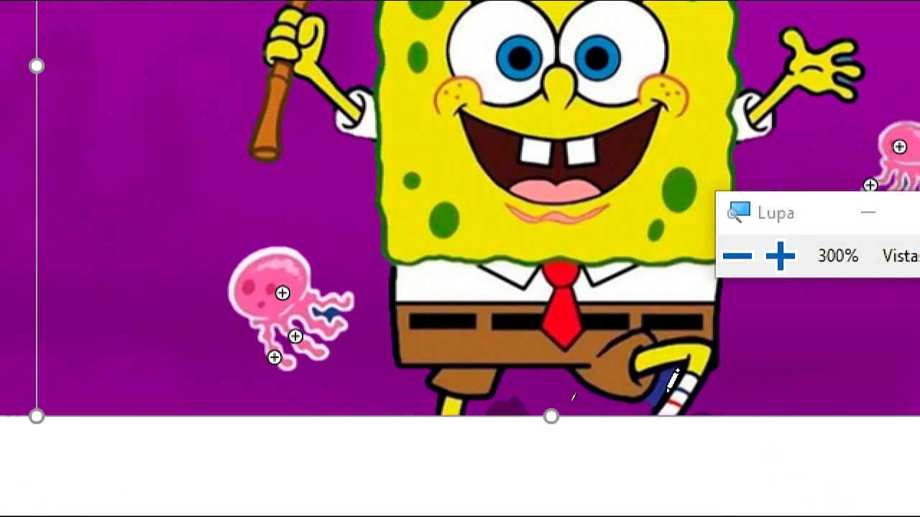
left_click(662, 388)
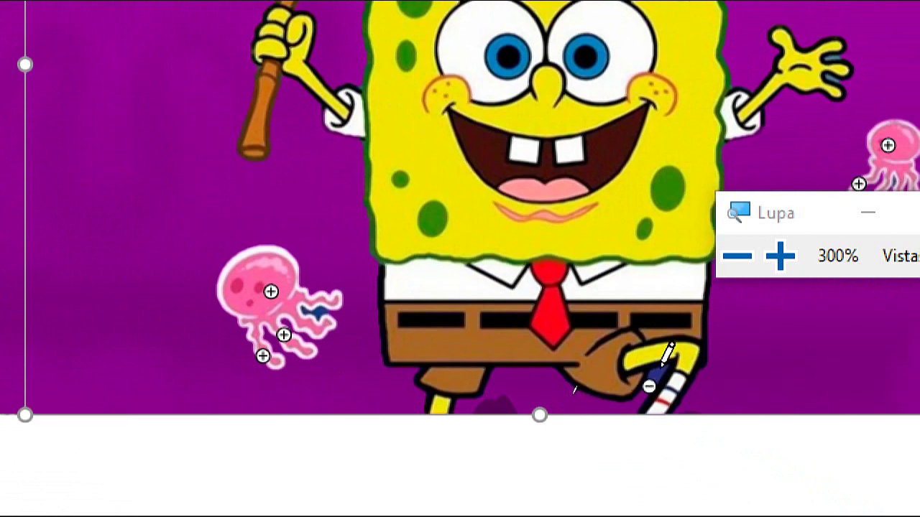
left_click(651, 379)
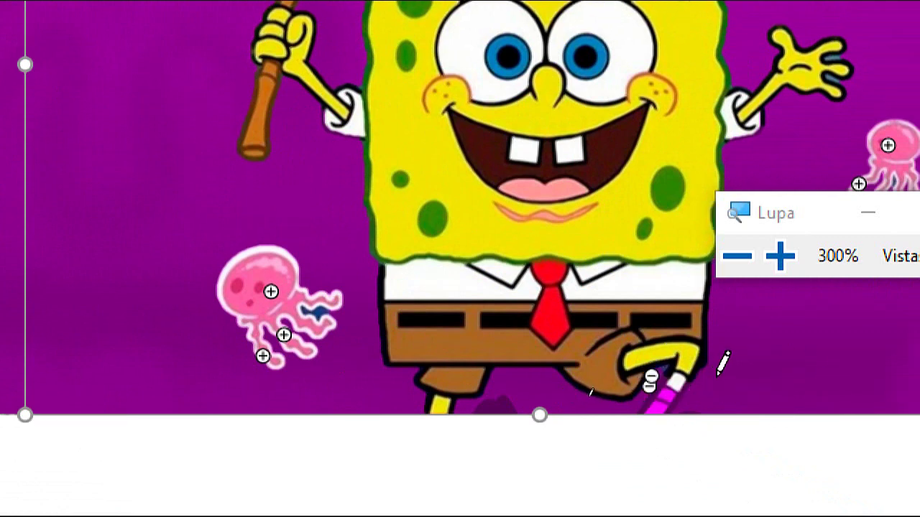
left_click(665, 368)
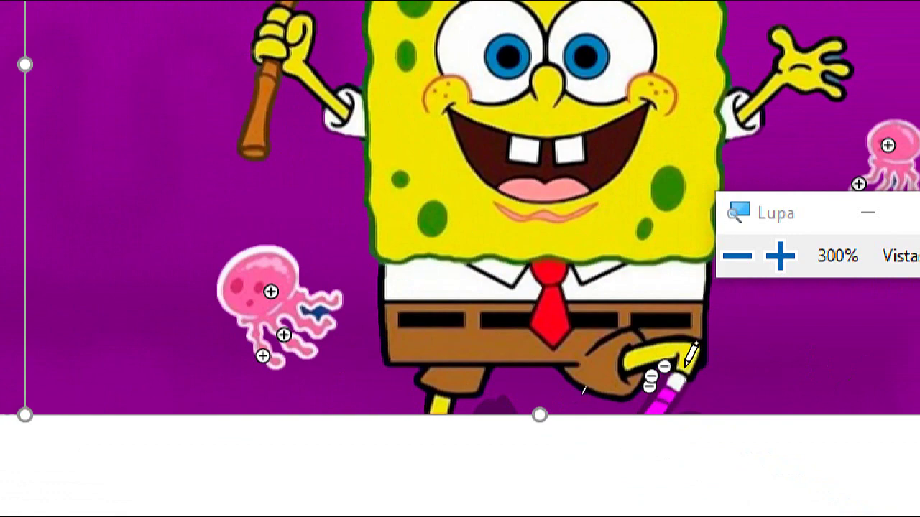
key("super+Escape")
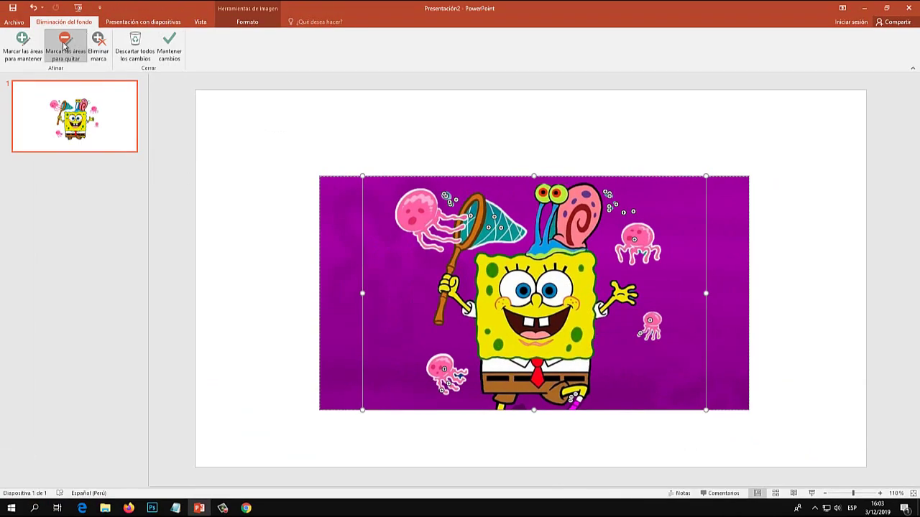
left_click(27, 47)
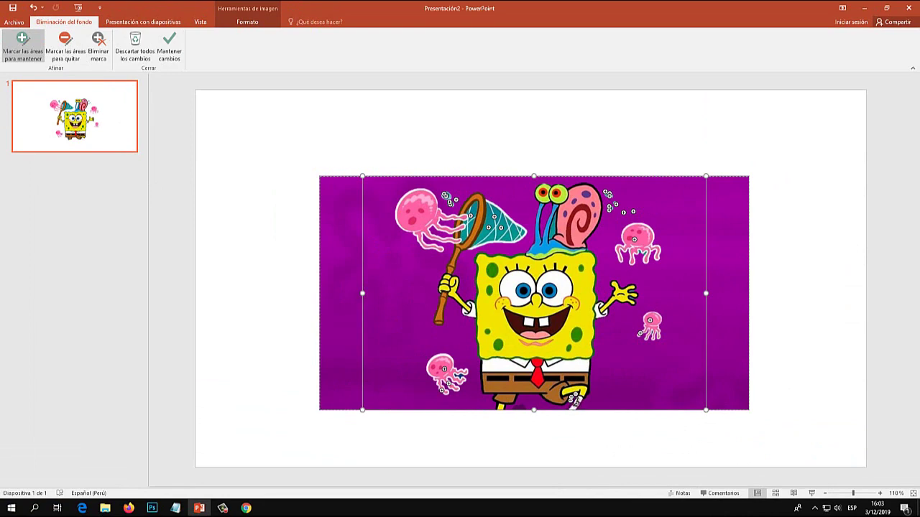
key("super+plus")
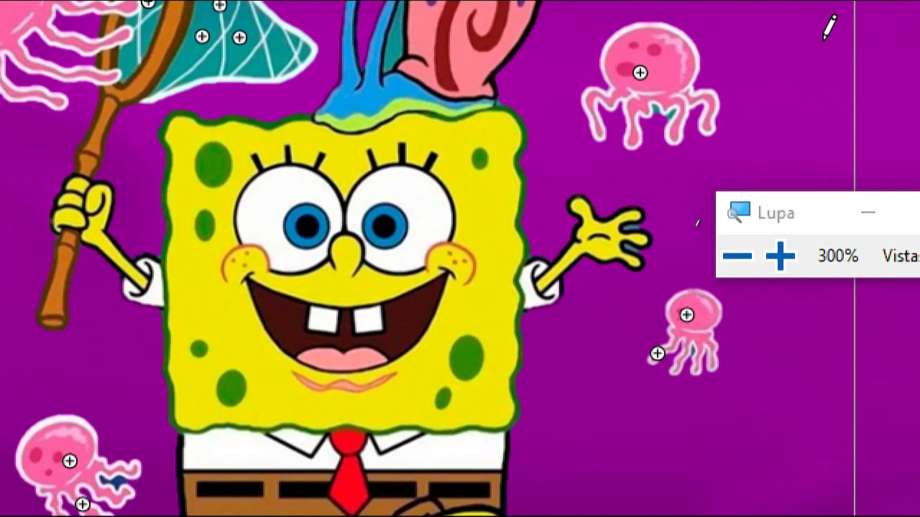
key("super+Escape")
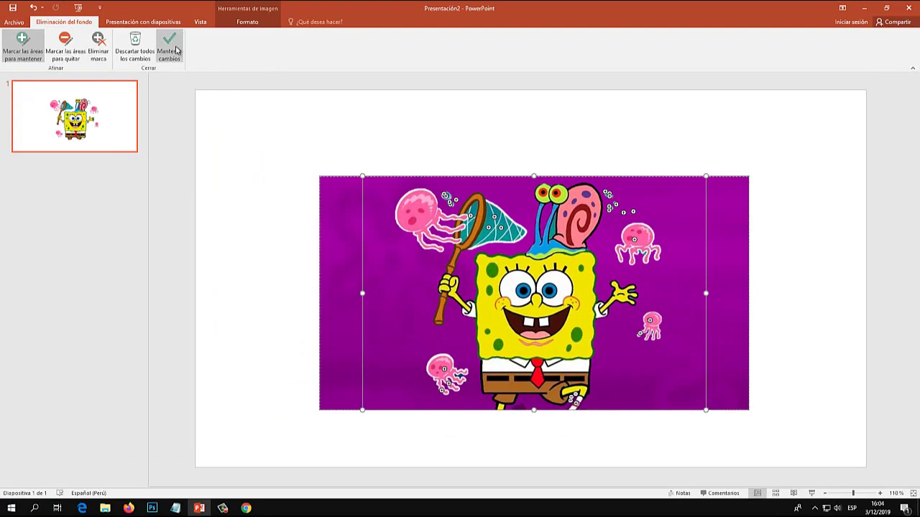
- Apply the background removal so the purple background disappears
key("super+plus")
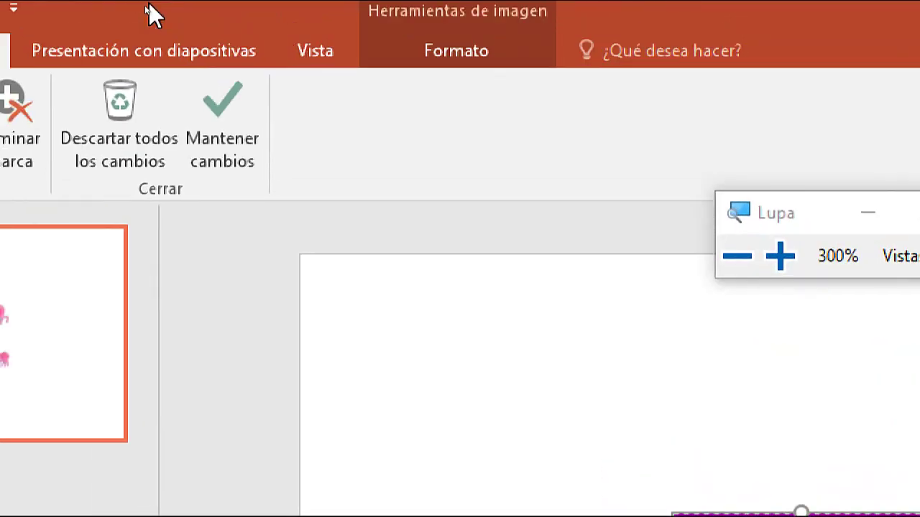
left_click(228, 135)
key("super+Escape")
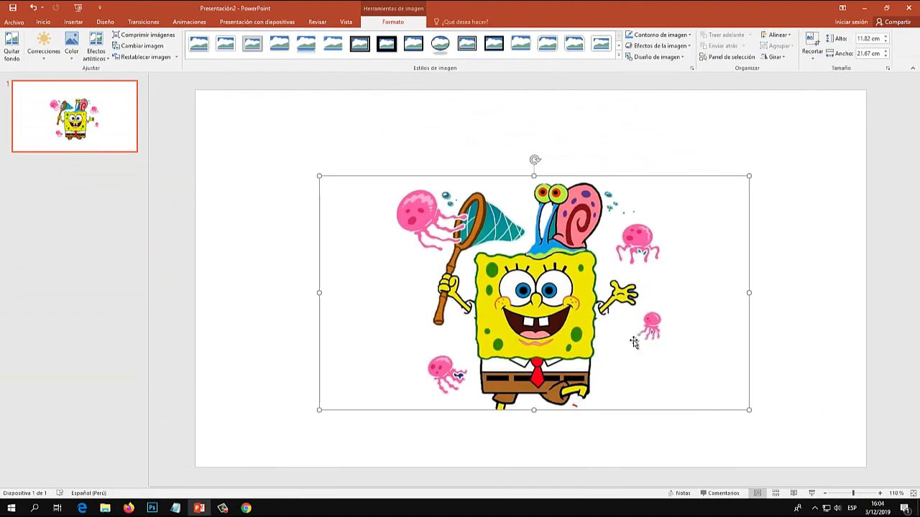
- Reposition the SpongeBob cut-out and shrink it to 9.34 × 17.13 cm
left_click_drag(595, 329, 577, 303)
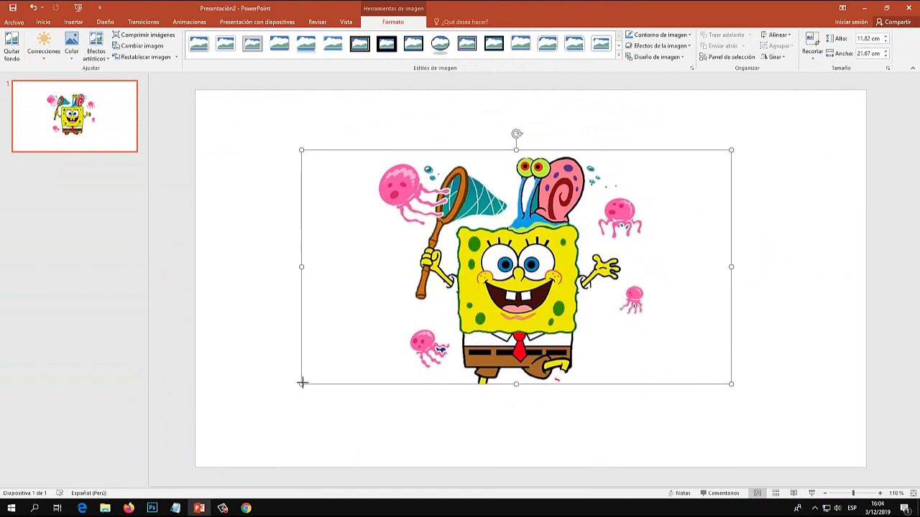
left_click_drag(301, 383, 391, 335)
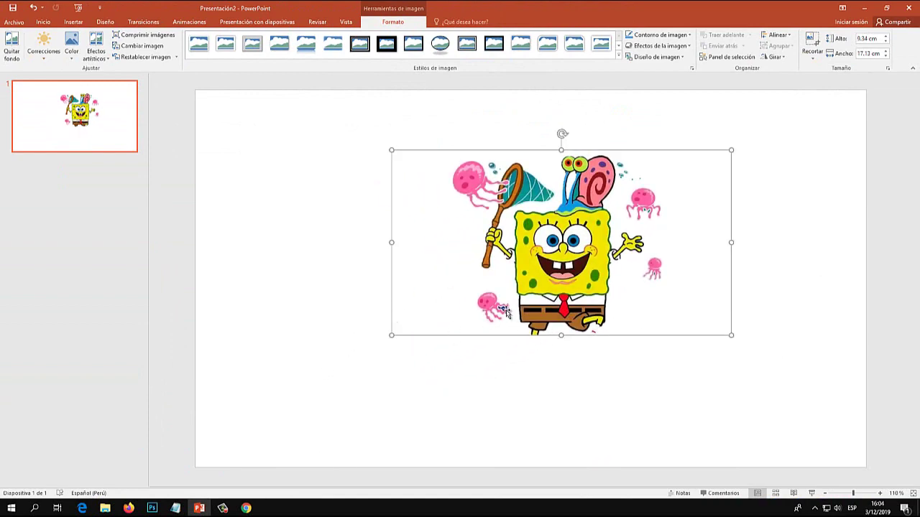
key("super+plus")
key("super+Escape")
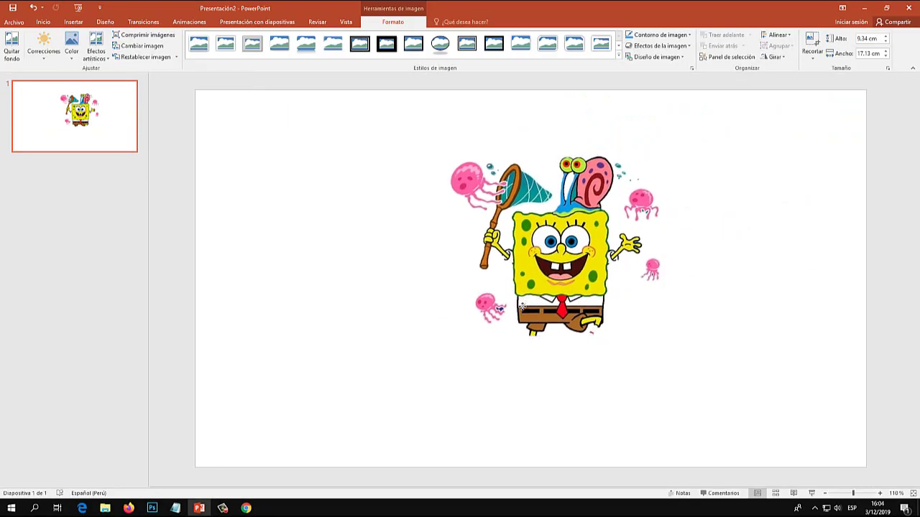
key("ctrl+z")
- Reopen background removal, mark the snail's blue body for removal, apply the changes and deselect the picture
left_click(11, 45)
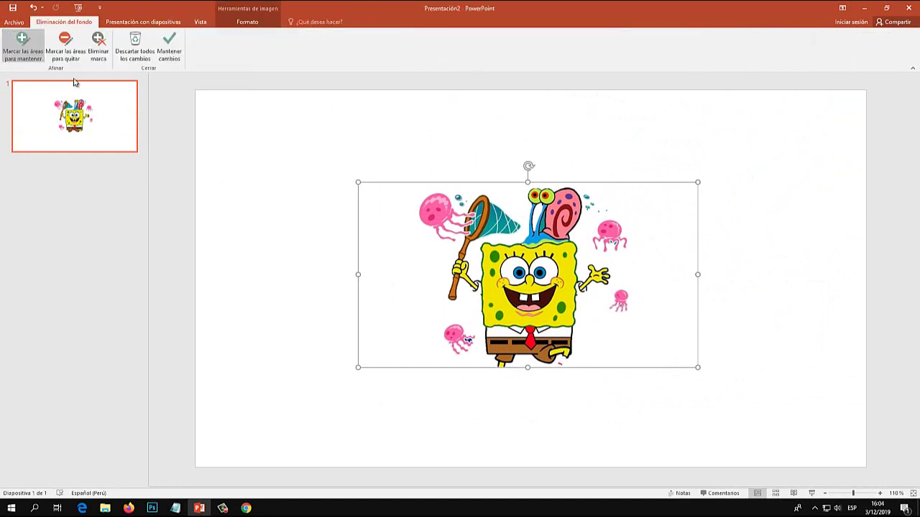
key("super+plus")
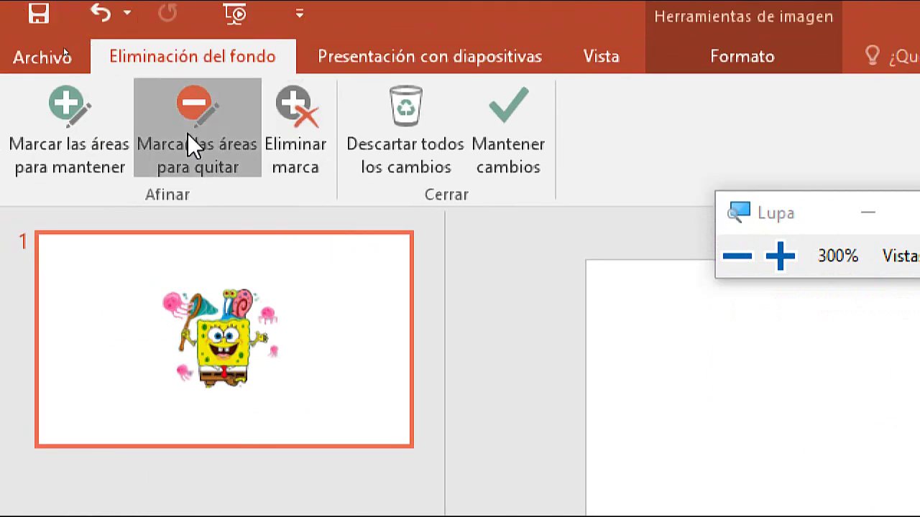
left_click(189, 144)
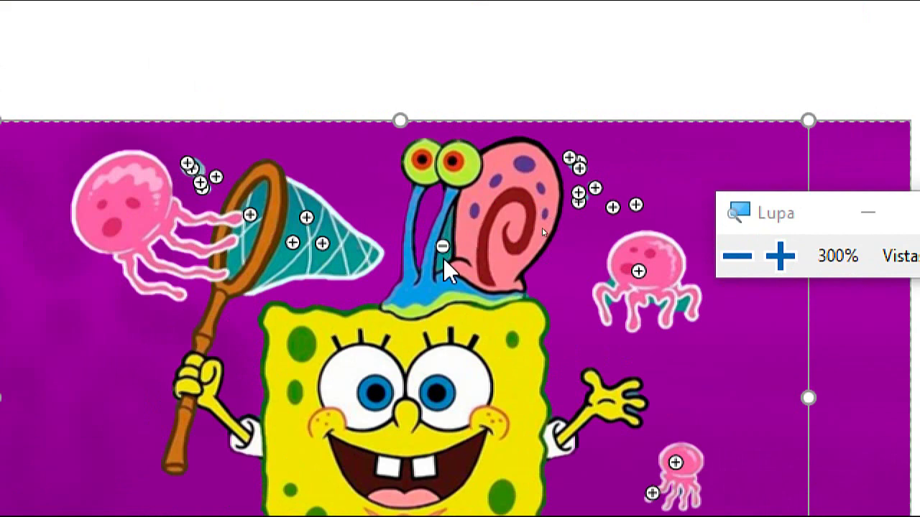
left_click_drag(442, 247, 442, 257)
key("super+Escape")
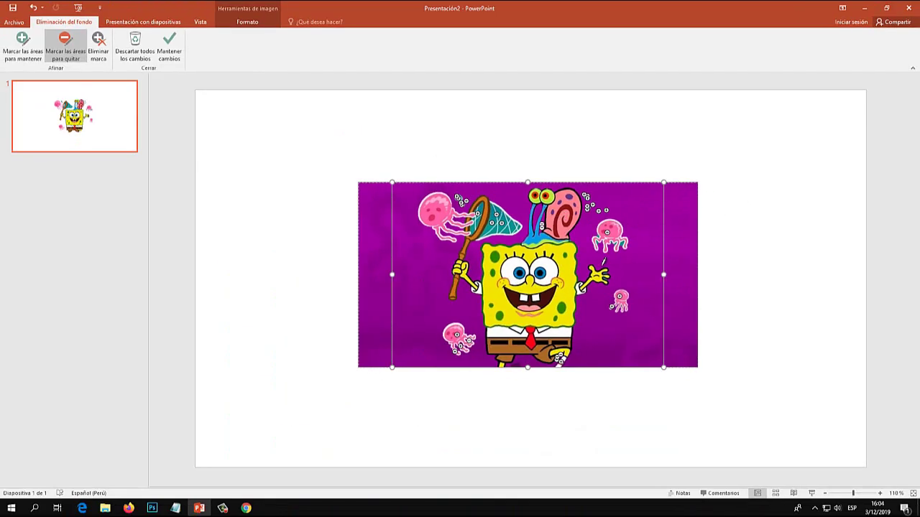
left_click(170, 45)
left_click(707, 276)
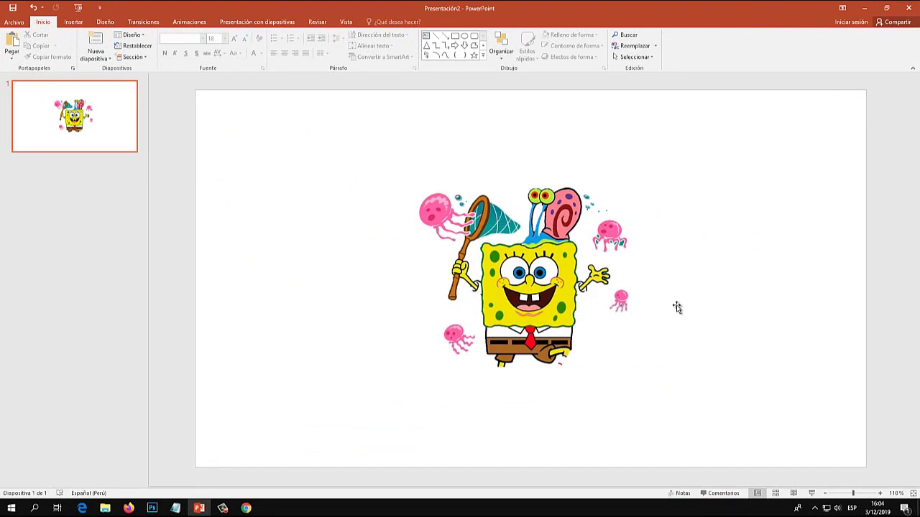
- Move the picture up and draw a rectangle covering most of the slide
left_click_drag(561, 308, 550, 238)
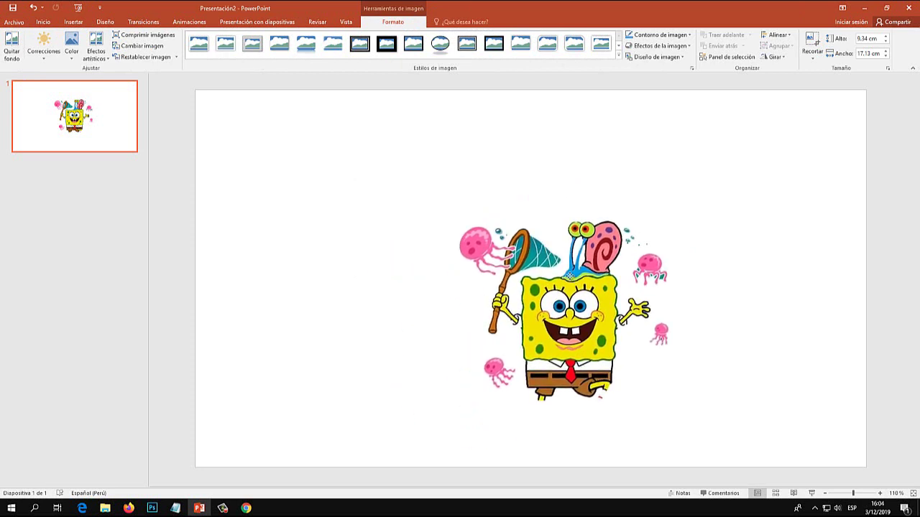
left_click(74, 22)
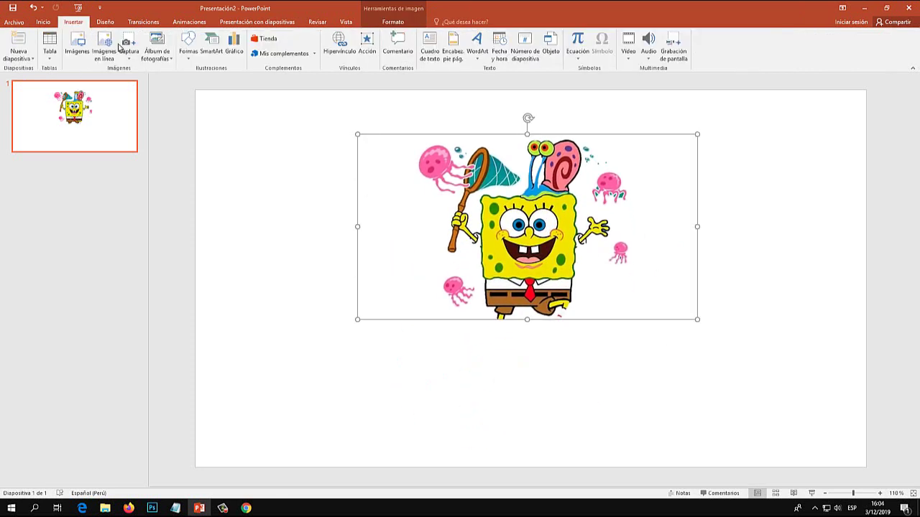
left_click(189, 49)
left_click(214, 78)
left_click_drag(325, 109, 769, 368)
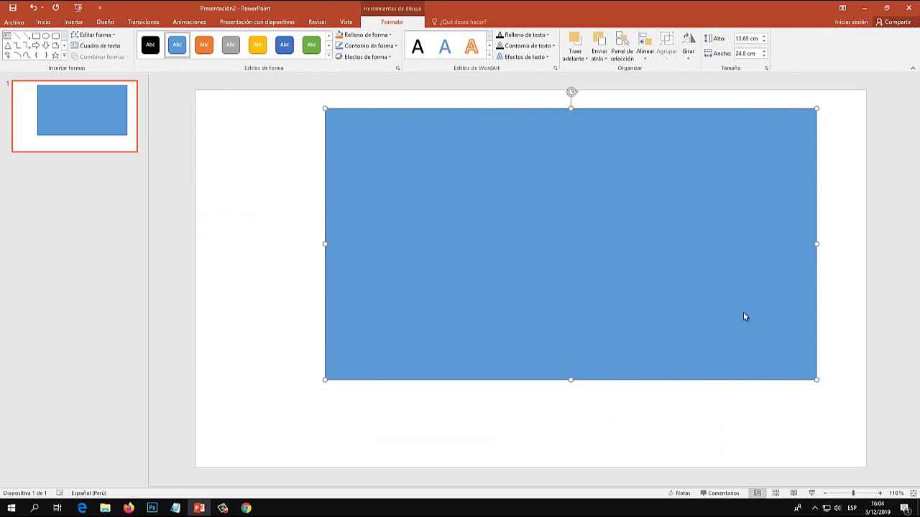
- Send the rectangle behind the SpongeBob picture and shift it up and left
right_click(744, 314)
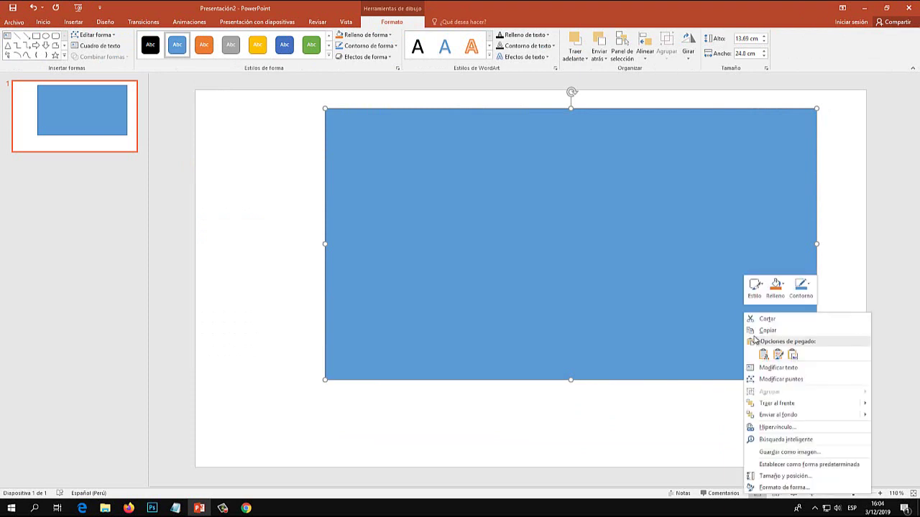
left_click(768, 405)
left_click_drag(737, 320, 693, 312)
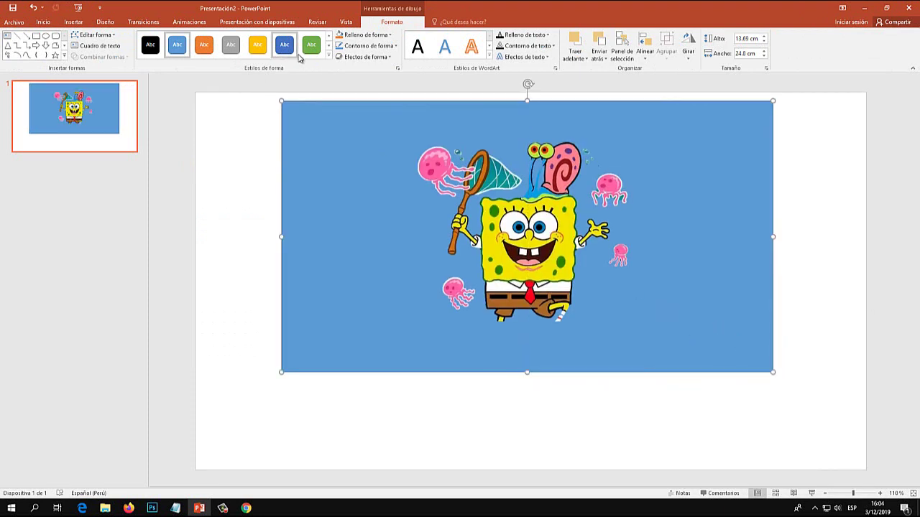
left_click(328, 57)
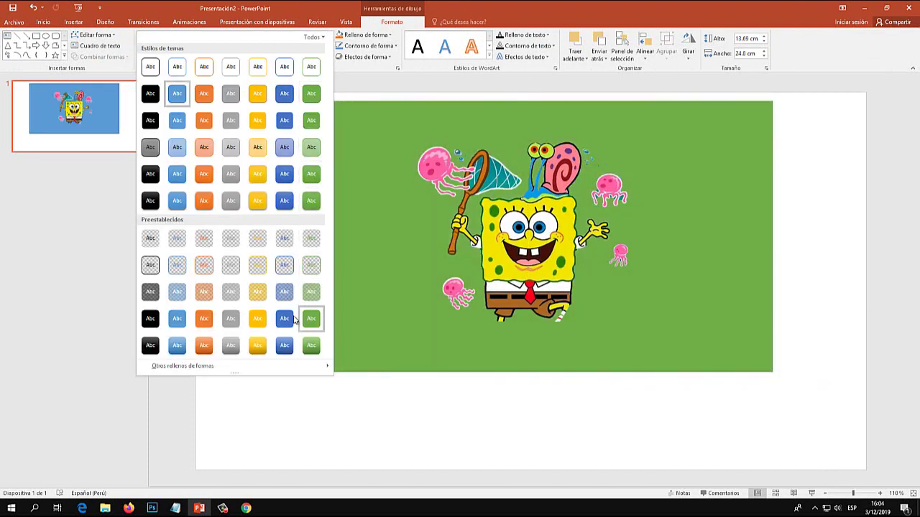